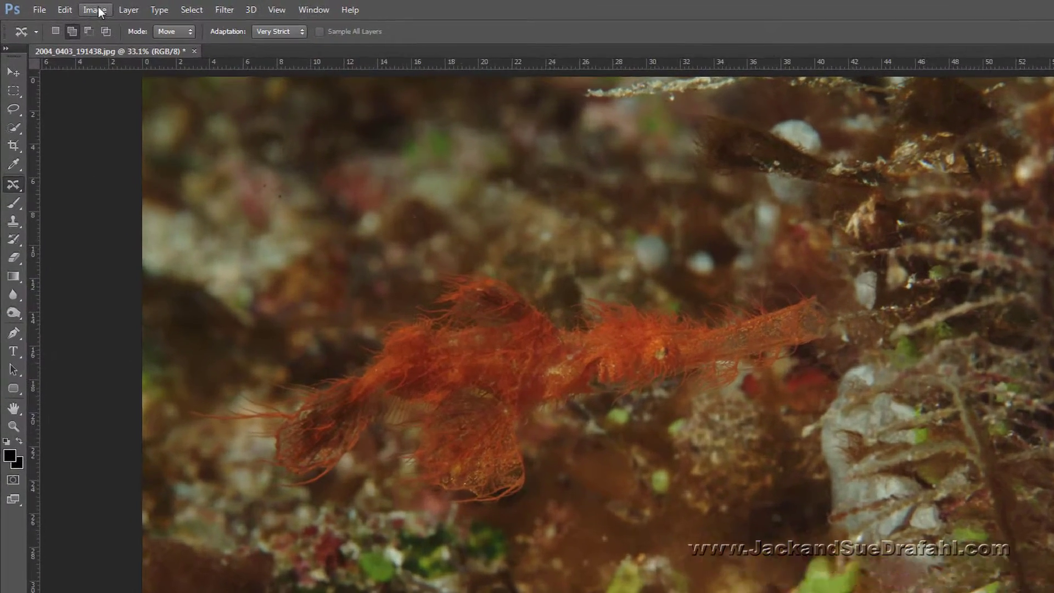
Apply an automatic Levels correction to the photo and limit the white output level to 235
{"action": "left_click", "coordinate": [73, 7]}
{"action": "mouse_move", "coordinate": [136, 54]}
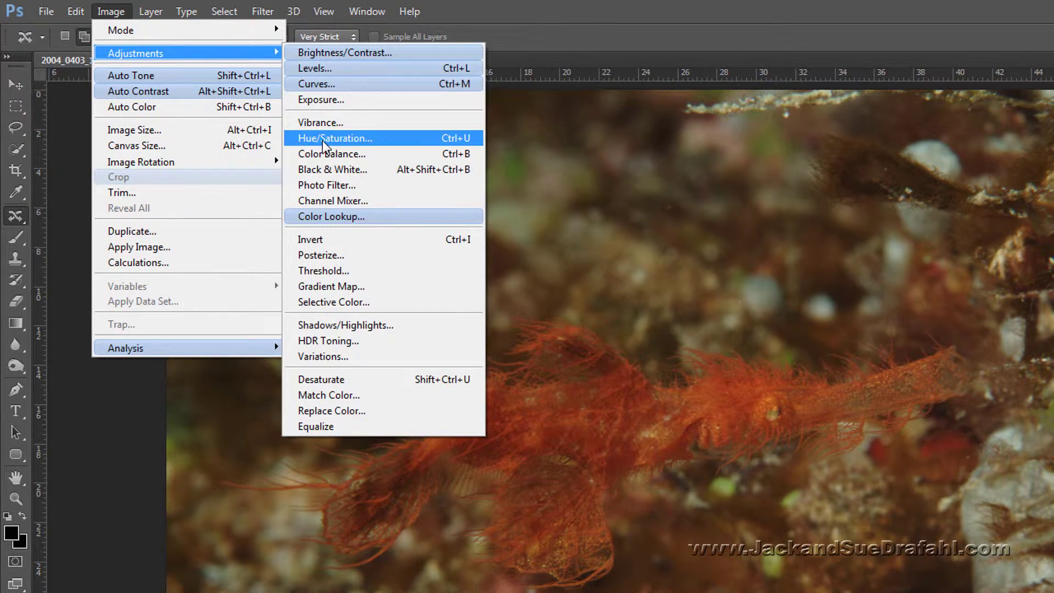
{"action": "left_click", "coordinate": [337, 67]}
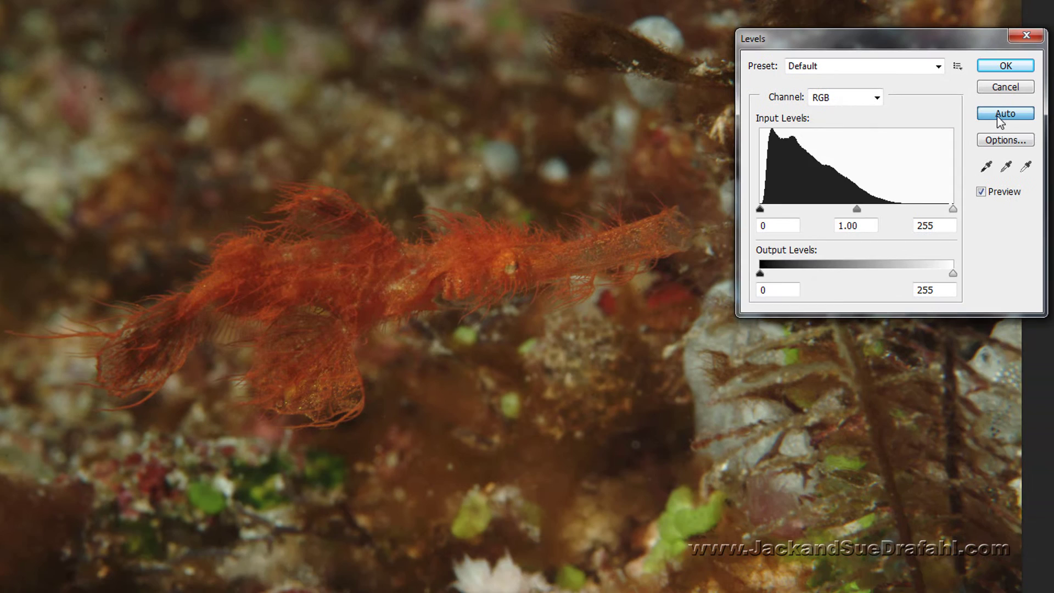
{"action": "left_click", "coordinate": [1005, 114]}
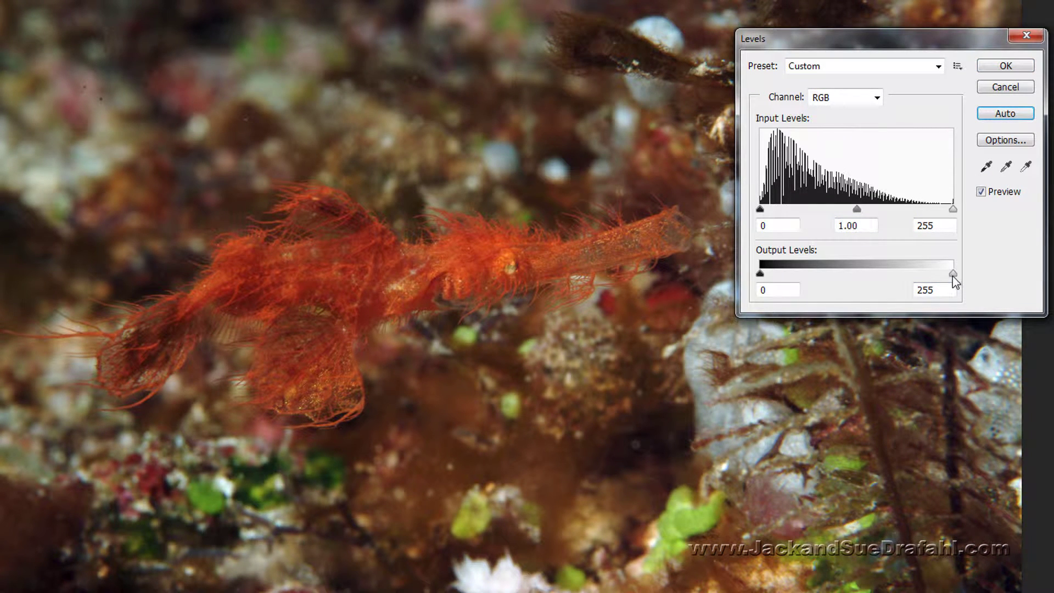
{"action": "left_click_drag", "start_coordinate": [953, 276], "coordinate": [933, 281]}
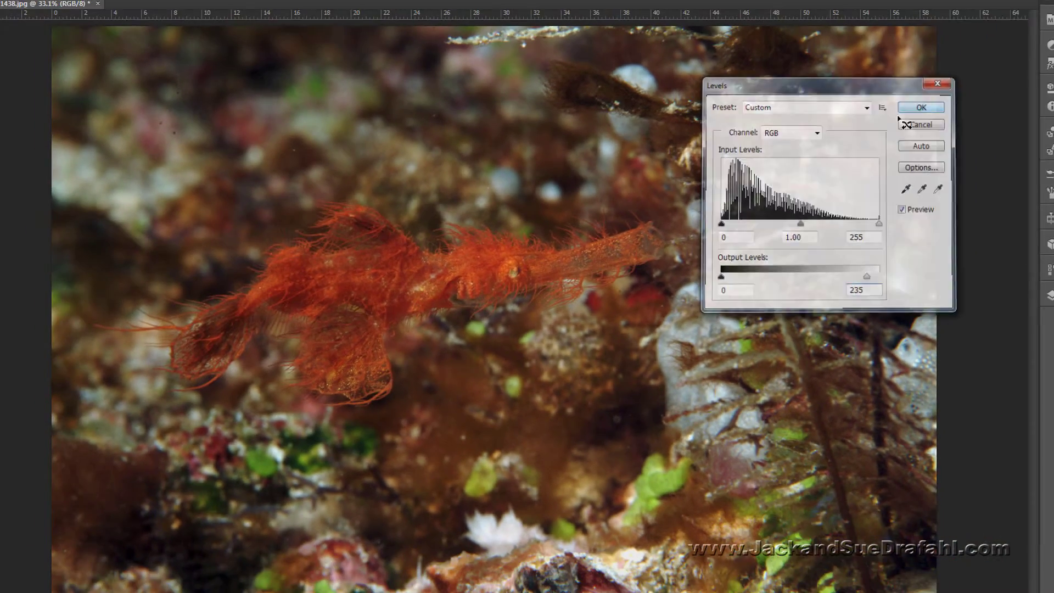
{"action": "left_click", "coordinate": [1005, 65]}
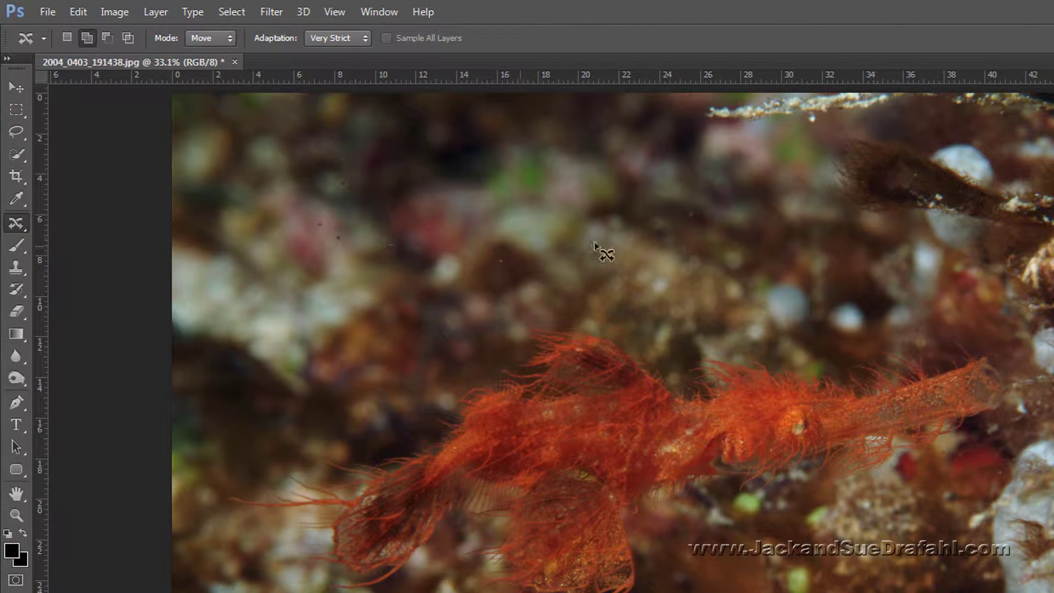
Select the red fish with the Quick Selection tool and trim the background from the gap between its tail and lower fin
{"action": "left_click", "coordinate": [13, 153]}
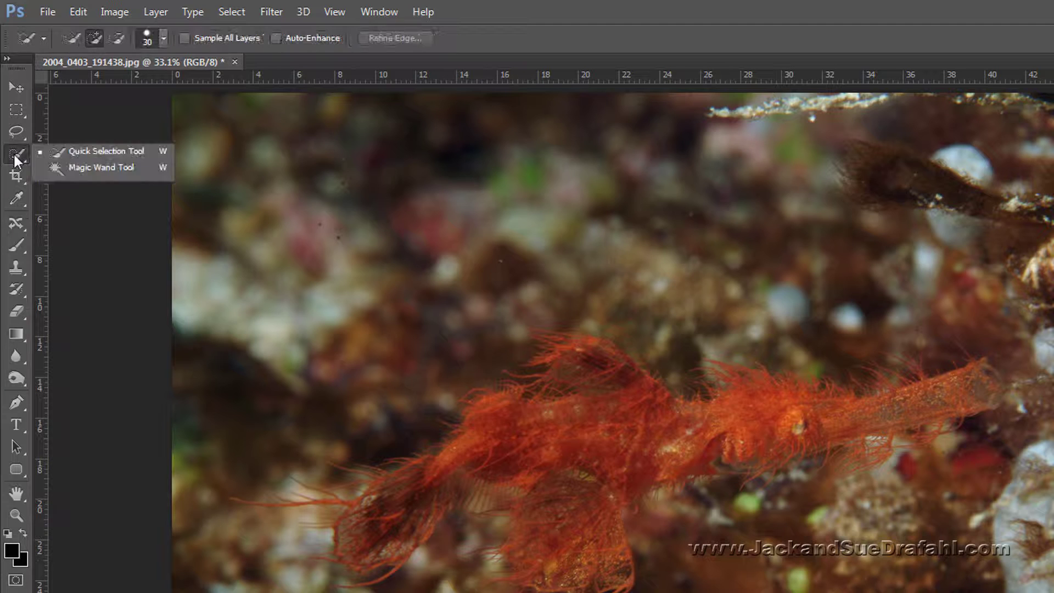
{"action": "left_click", "coordinate": [71, 153]}
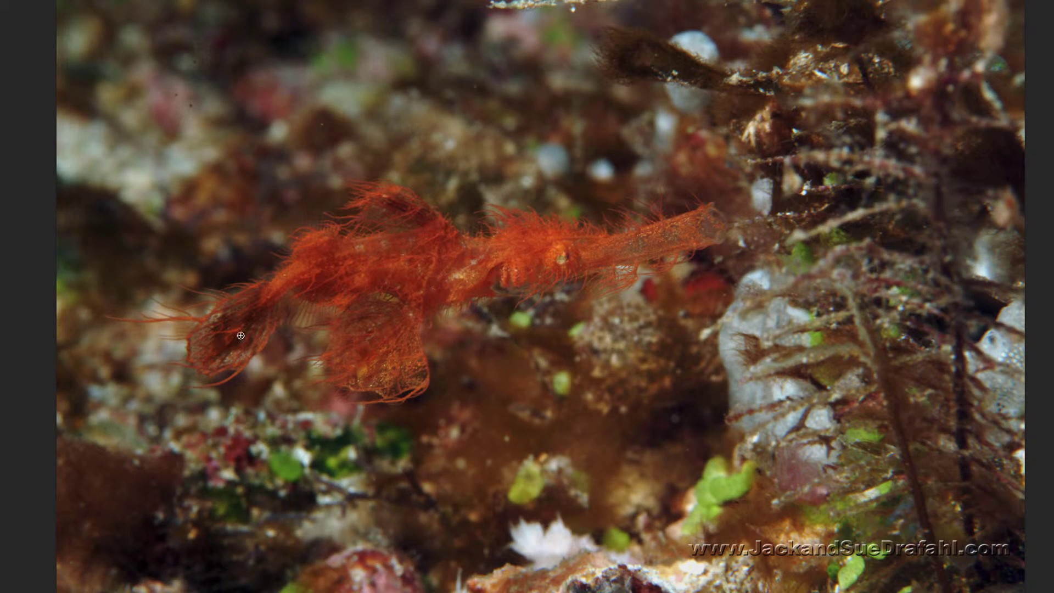
{"action": "left_click_drag", "start_coordinate": [293, 287], "coordinate": [222, 339]}
{"action": "mouse_move", "coordinate": [290, 288]}
{"action": "left_mouse_down"}
{"action": "mouse_move", "coordinate": [308, 251]}
{"action": "mouse_move", "coordinate": [378, 239]}
{"action": "mouse_move", "coordinate": [374, 218]}
{"action": "mouse_move", "coordinate": [396, 200]}
{"action": "mouse_move", "coordinate": [382, 291]}
{"action": "mouse_move", "coordinate": [383, 352]}
{"action": "mouse_move", "coordinate": [397, 381]}
{"action": "mouse_move", "coordinate": [436, 297]}
{"action": "mouse_move", "coordinate": [560, 251]}
{"action": "mouse_move", "coordinate": [540, 231]}
{"action": "mouse_move", "coordinate": [648, 239]}
{"action": "mouse_move", "coordinate": [722, 222]}
{"action": "left_mouse_up"}
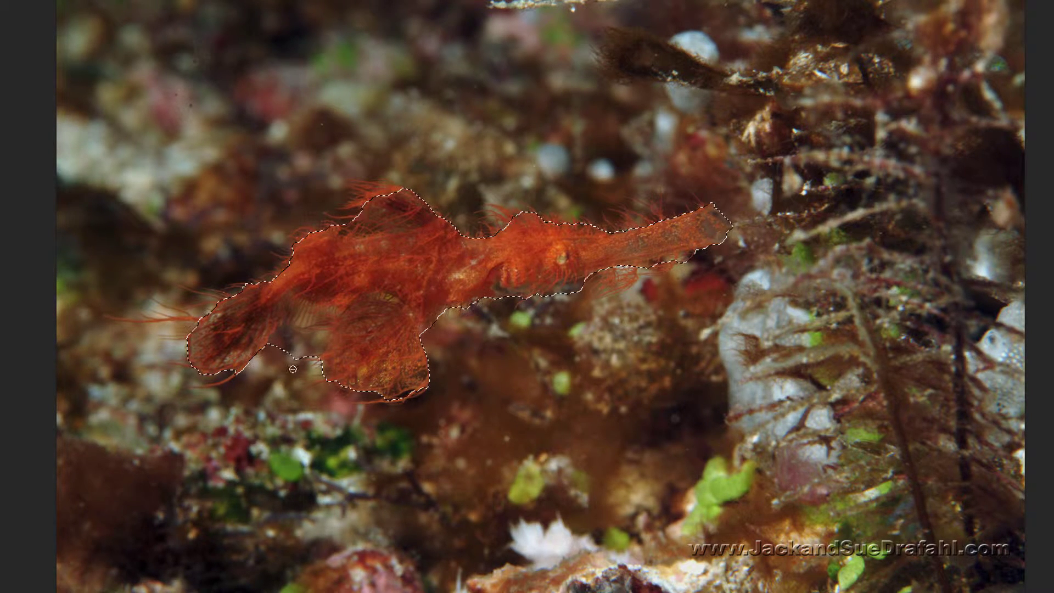
{"action": "left_click_drag", "start_coordinate": [310, 352], "coordinate": [300, 342]}
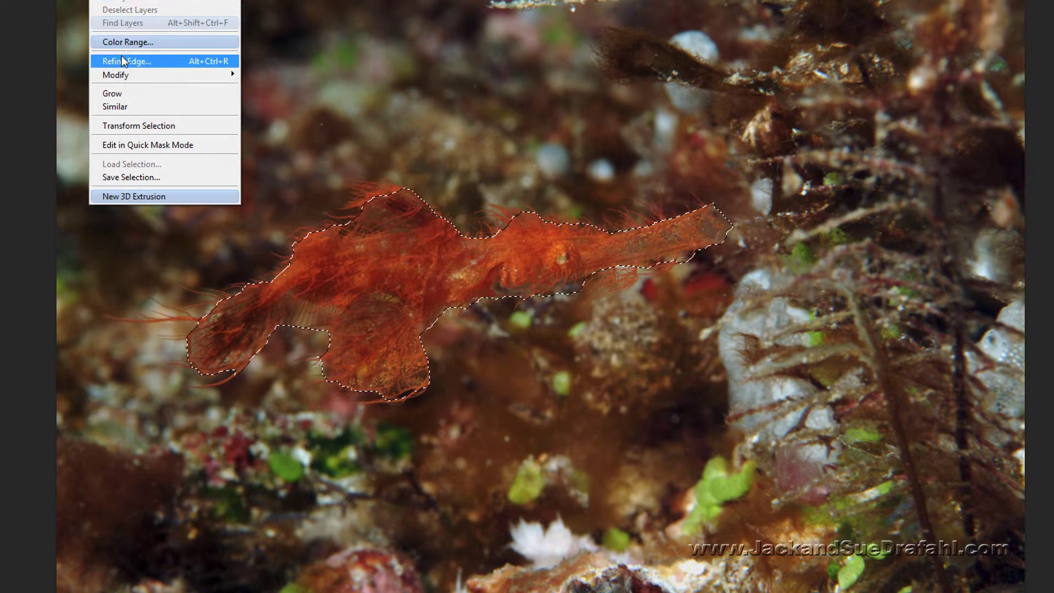
Try a Smart Radius edge refinement along the top of the fish's head and snout, cancel it and deselect the fish
{"action": "left_click", "coordinate": [126, 61]}
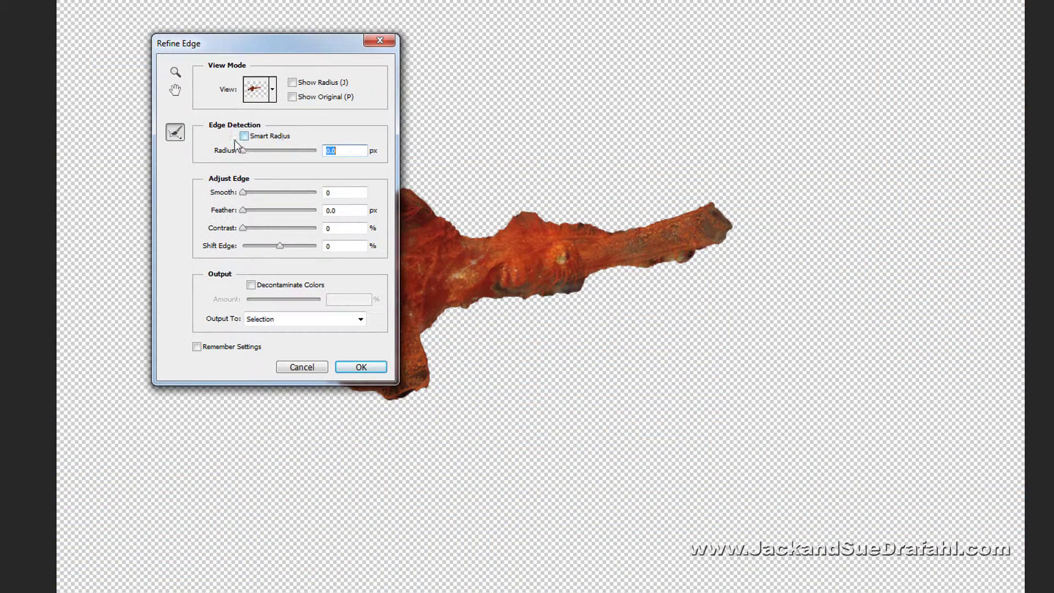
{"action": "left_click_drag", "start_coordinate": [309, 56], "coordinate": [883, 150]}
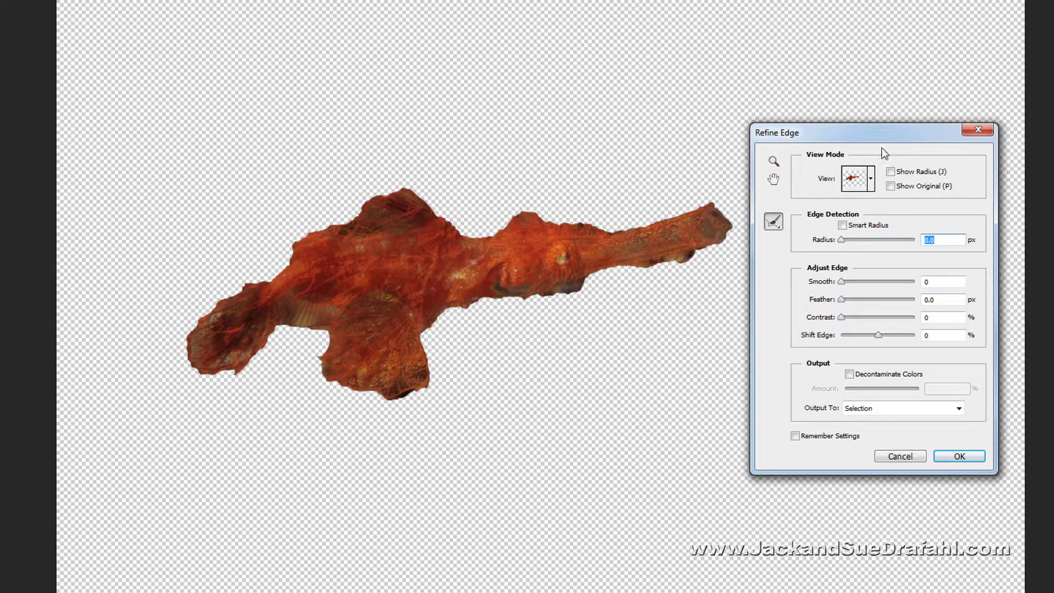
{"action": "left_click", "coordinate": [844, 226]}
{"action": "mouse_move", "coordinate": [616, 226]}
{"action": "left_mouse_down"}
{"action": "mouse_move", "coordinate": [516, 219]}
{"action": "mouse_move", "coordinate": [482, 235]}
{"action": "mouse_move", "coordinate": [552, 213]}
{"action": "mouse_move", "coordinate": [495, 218]}
{"action": "mouse_move", "coordinate": [529, 200]}
{"action": "mouse_move", "coordinate": [610, 227]}
{"action": "mouse_move", "coordinate": [642, 206]}
{"action": "mouse_move", "coordinate": [707, 199]}
{"action": "mouse_move", "coordinate": [634, 217]}
{"action": "mouse_move", "coordinate": [662, 211]}
{"action": "left_mouse_up"}
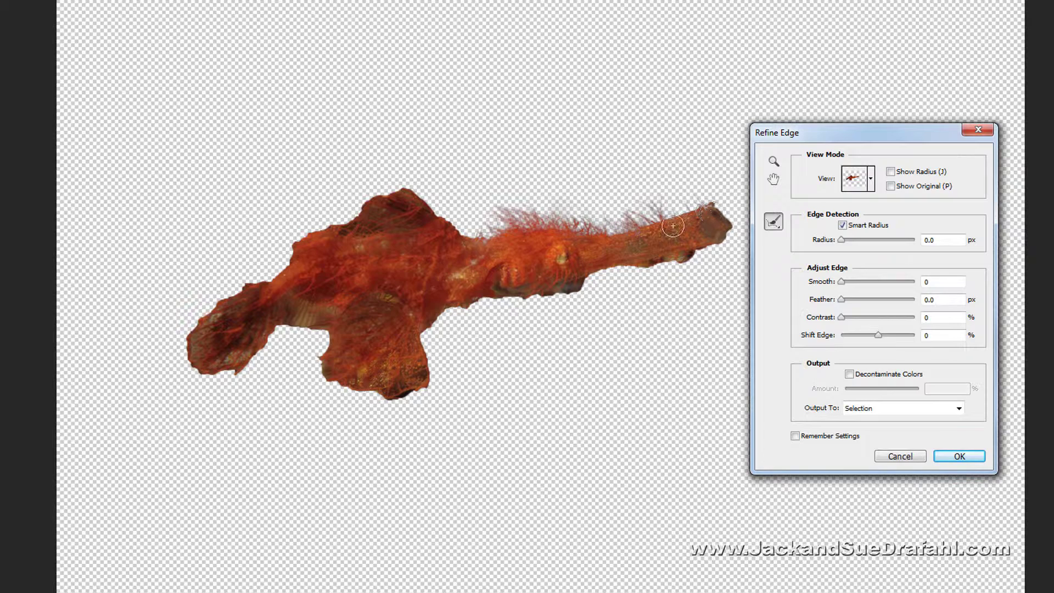
{"action": "left_click", "coordinate": [904, 457]}
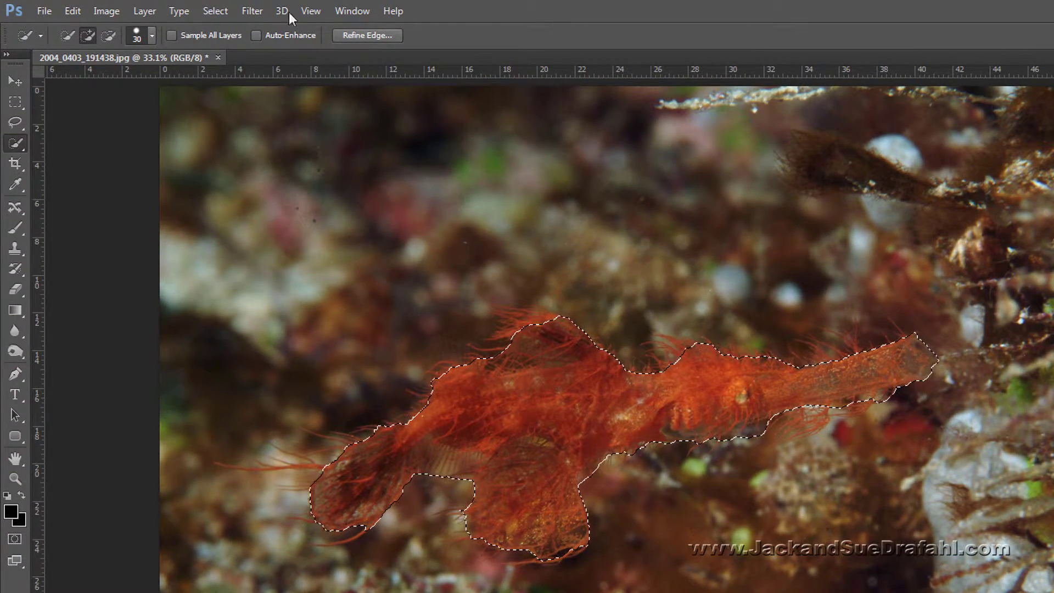
{"action": "left_click", "coordinate": [215, 11]}
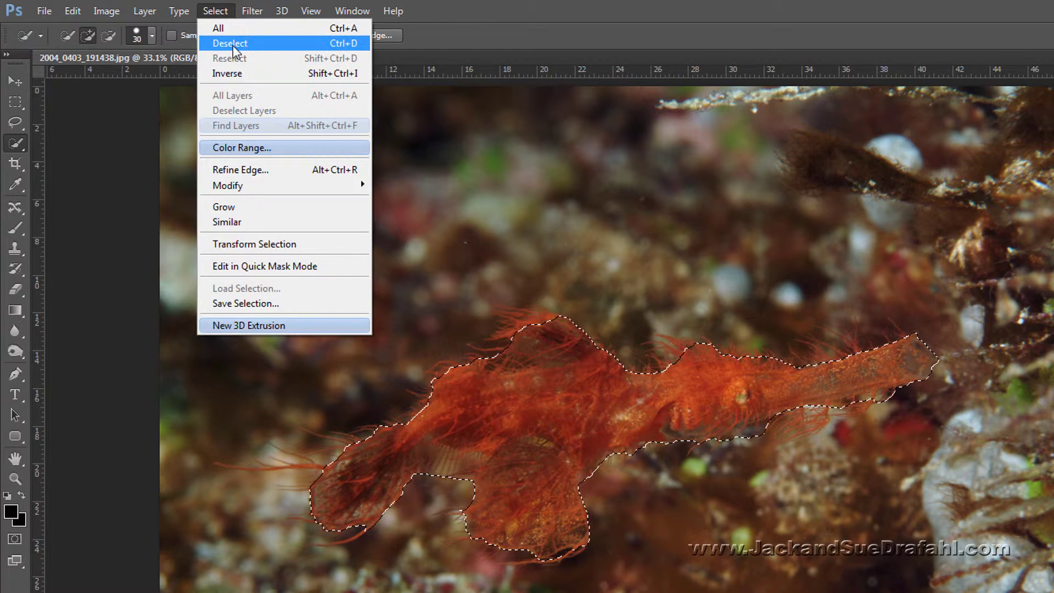
{"action": "left_click", "coordinate": [233, 45]}
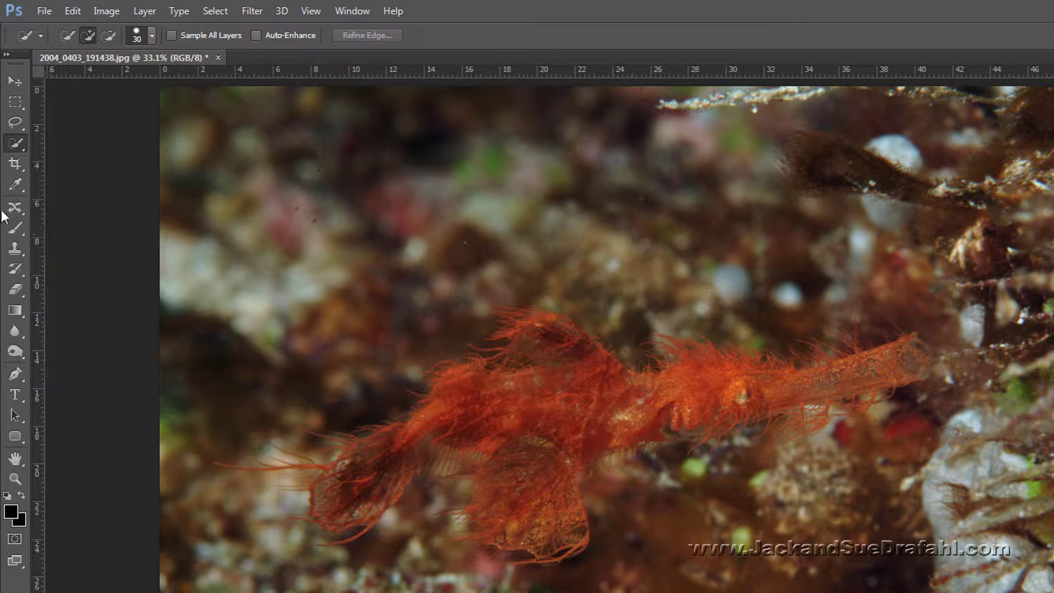
Activate the Content-Aware Move tool in Move mode with Medium adaptation
{"action": "left_click_drag", "start_coordinate": [18, 209], "coordinate": [19, 208]}
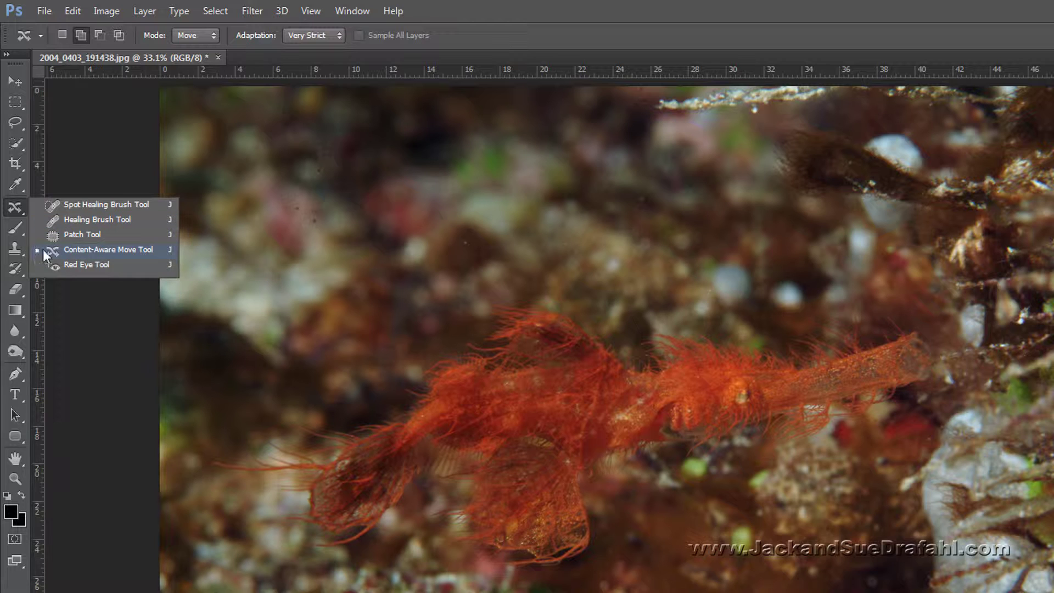
{"action": "left_click", "coordinate": [113, 248]}
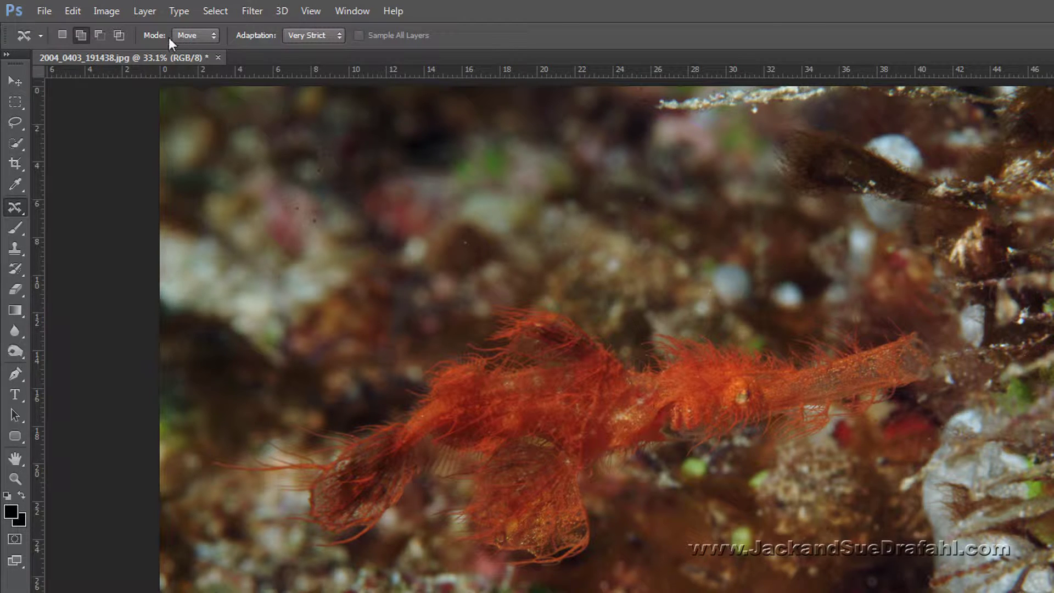
{"action": "left_click", "coordinate": [210, 35]}
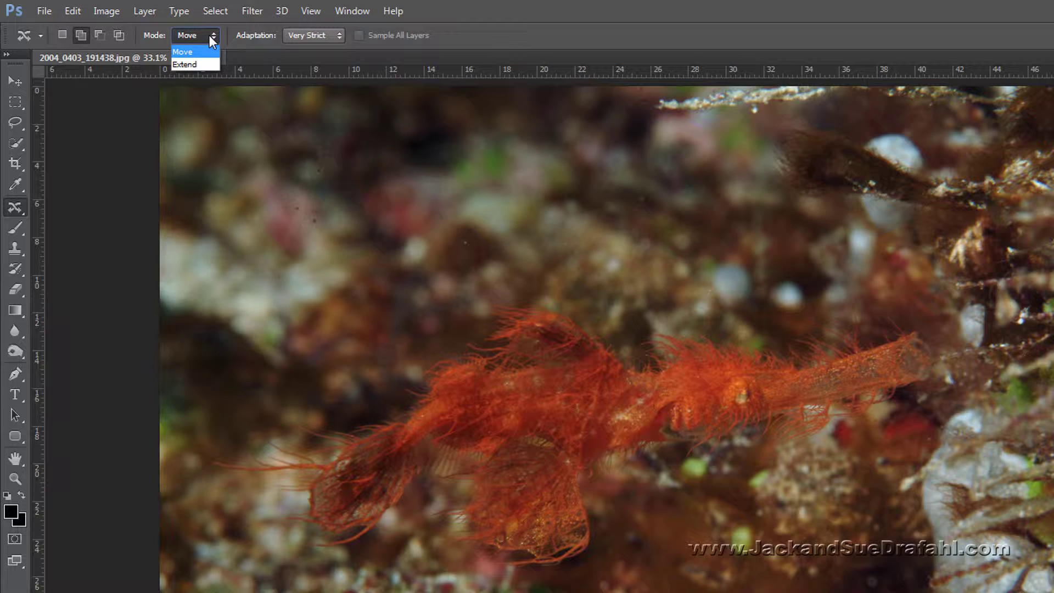
{"action": "left_click", "coordinate": [210, 35]}
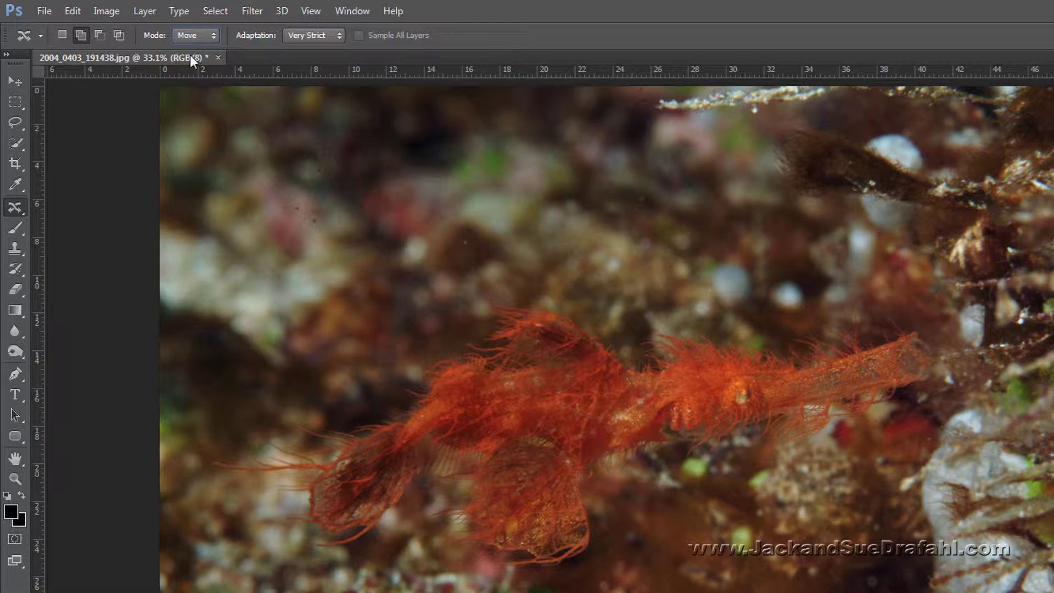
{"action": "left_click", "coordinate": [325, 35]}
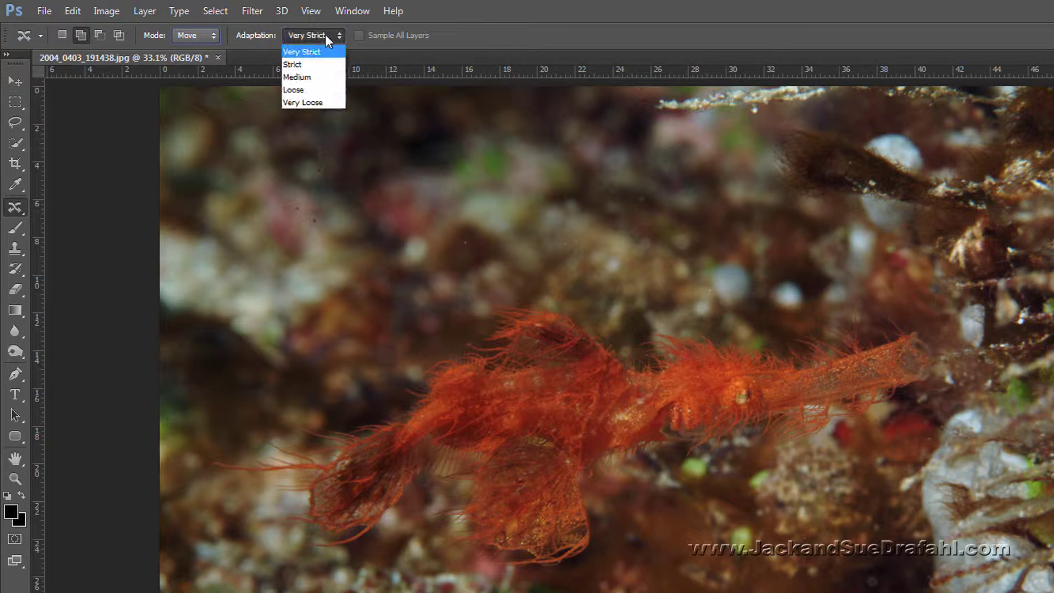
{"action": "left_click", "coordinate": [301, 78]}
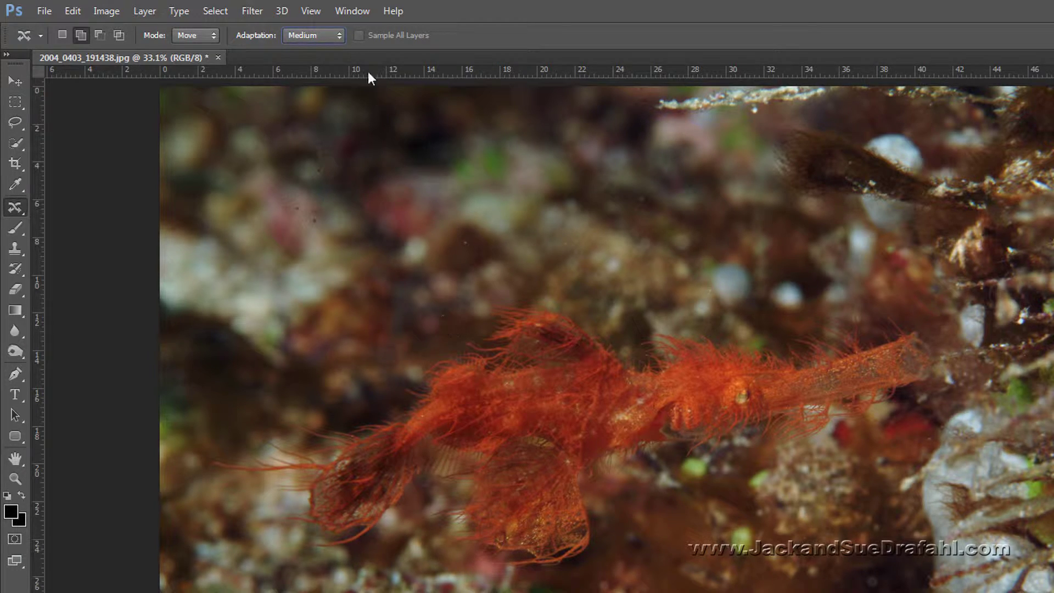
{"action": "left_click", "coordinate": [328, 35]}
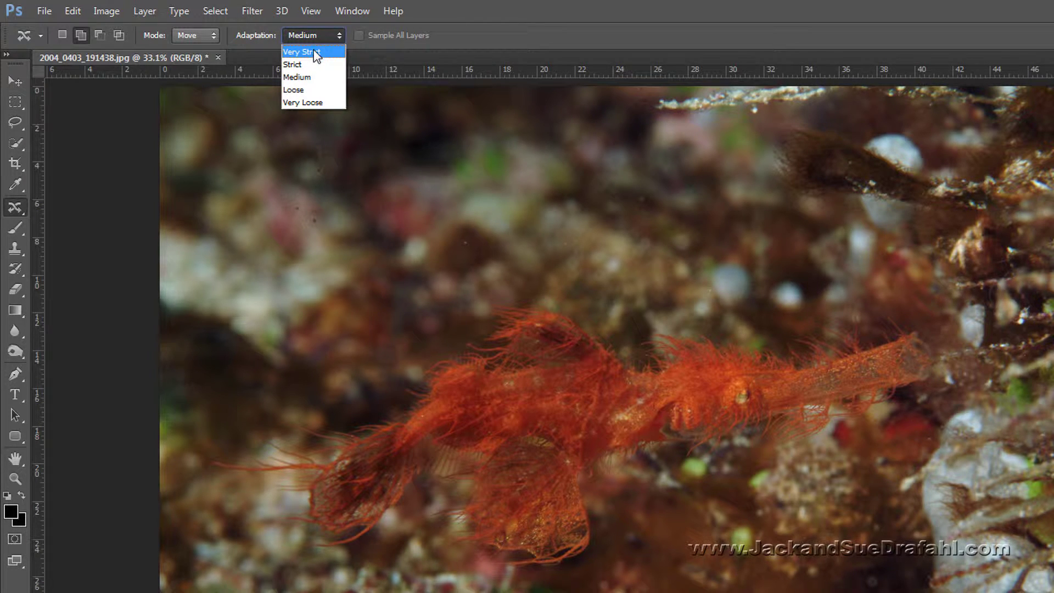
{"action": "left_click", "coordinate": [505, 28]}
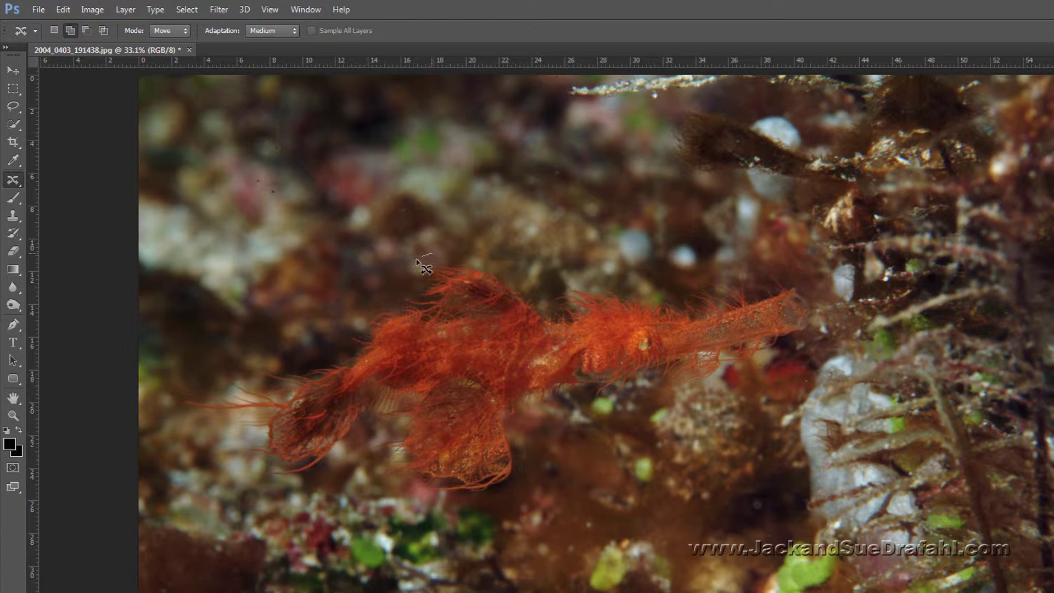
Outline the fish with a loose freehand selection and subtract the excess background below its tail with the Lasso tool
{"action": "mouse_move", "coordinate": [417, 262]}
{"action": "left_mouse_down"}
{"action": "mouse_move", "coordinate": [331, 331]}
{"action": "mouse_move", "coordinate": [352, 342]}
{"action": "mouse_move", "coordinate": [335, 334]}
{"action": "mouse_move", "coordinate": [243, 347]}
{"action": "mouse_move", "coordinate": [185, 369]}
{"action": "mouse_move", "coordinate": [175, 429]}
{"action": "mouse_move", "coordinate": [274, 493]}
{"action": "mouse_move", "coordinate": [311, 493]}
{"action": "mouse_move", "coordinate": [356, 467]}
{"action": "mouse_move", "coordinate": [423, 502]}
{"action": "mouse_move", "coordinate": [529, 509]}
{"action": "mouse_move", "coordinate": [546, 442]}
{"action": "mouse_move", "coordinate": [568, 413]}
{"action": "mouse_move", "coordinate": [662, 427]}
{"action": "mouse_move", "coordinate": [709, 415]}
{"action": "mouse_move", "coordinate": [839, 340]}
{"action": "mouse_move", "coordinate": [846, 308]}
{"action": "mouse_move", "coordinate": [765, 265]}
{"action": "mouse_move", "coordinate": [559, 264]}
{"action": "mouse_move", "coordinate": [484, 244]}
{"action": "mouse_move", "coordinate": [431, 255]}
{"action": "left_mouse_up"}
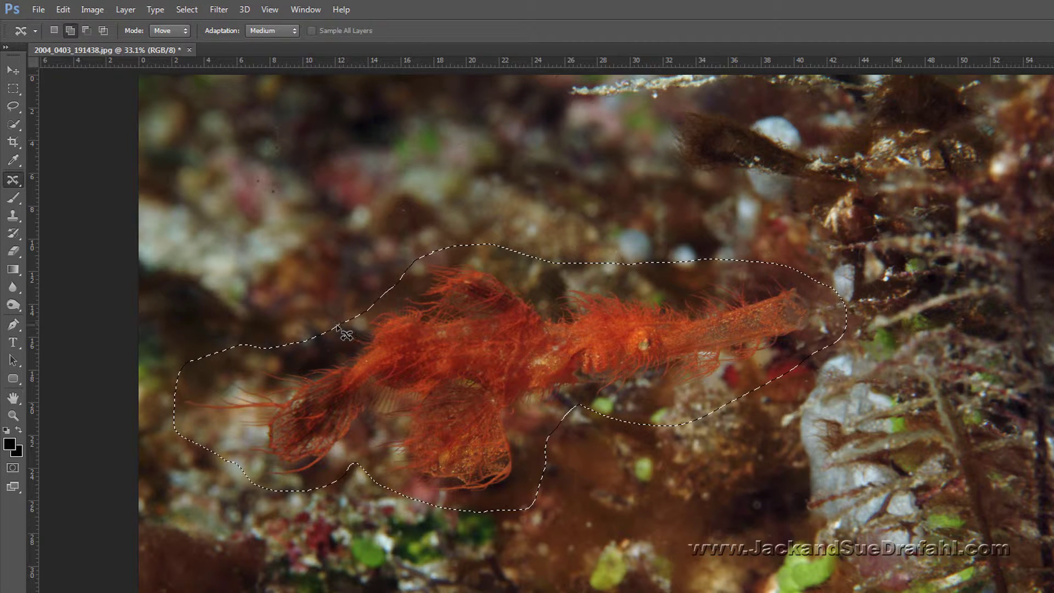
{"action": "left_click", "coordinate": [9, 108]}
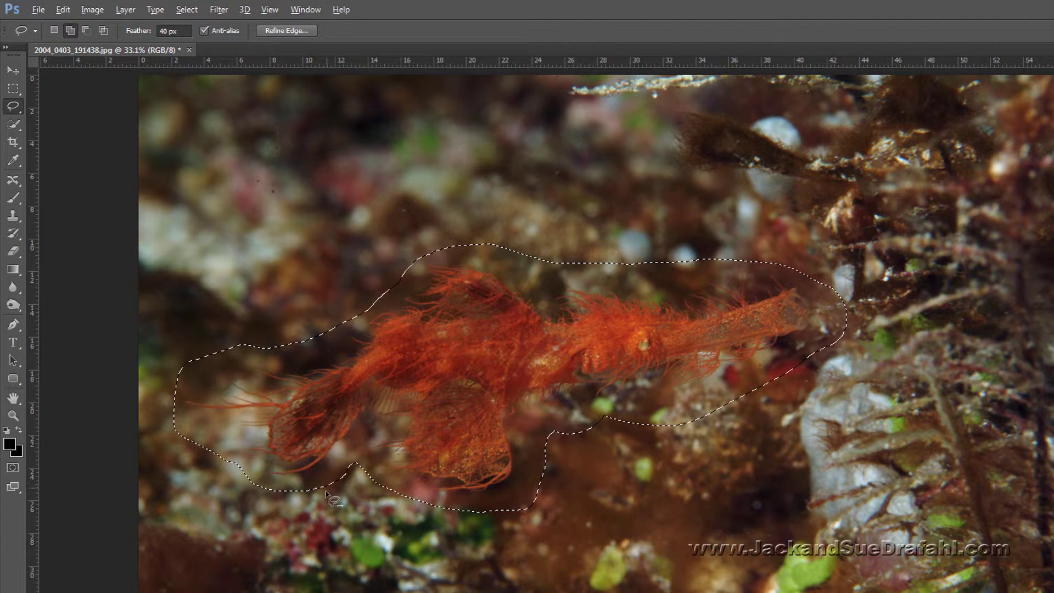
{"action": "key", "text": "alt"}
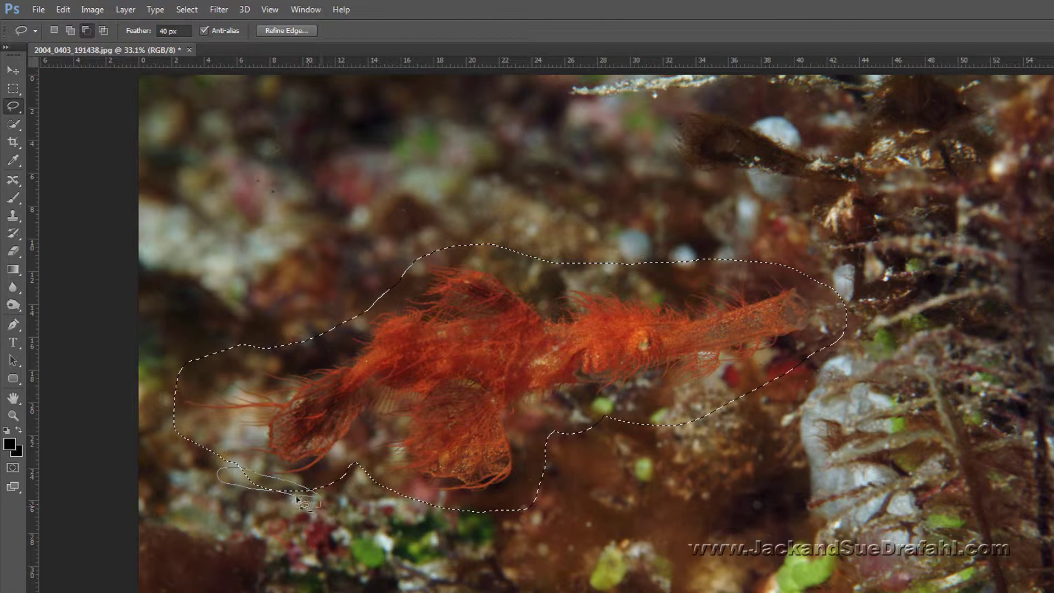
{"action": "left_click_drag", "start_coordinate": [296, 499], "coordinate": [310, 502]}
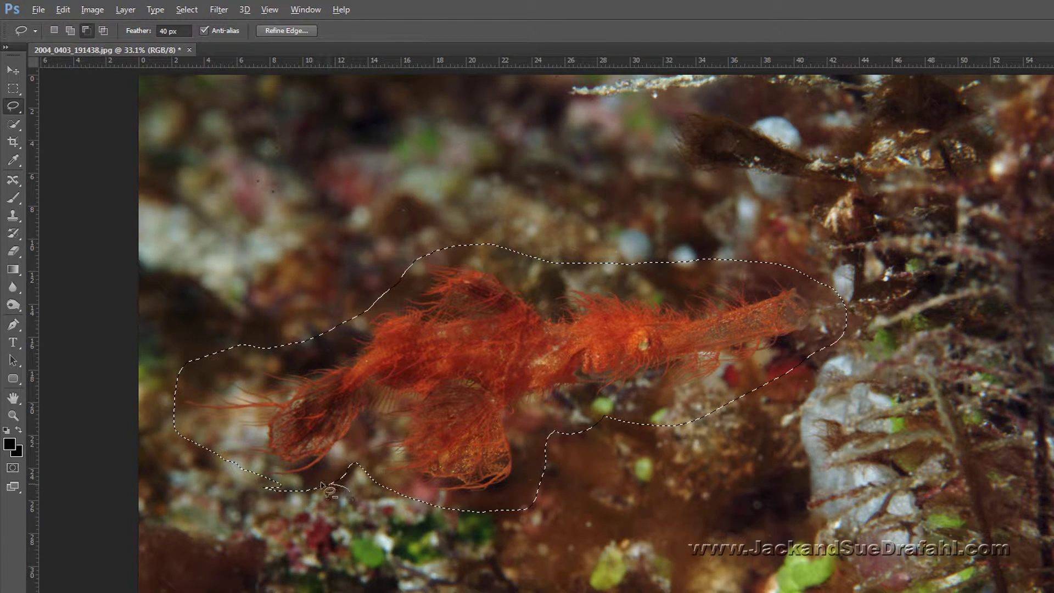
{"action": "left_click_drag", "start_coordinate": [326, 509], "coordinate": [277, 481]}
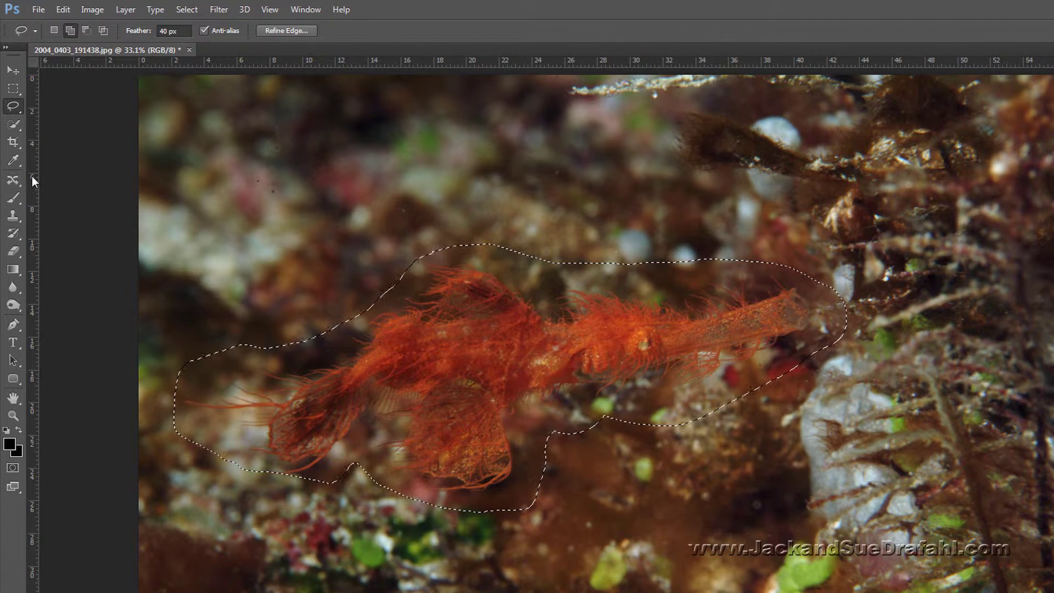
Try moving the selected fish almost straight up into the upper background with the Content-Aware Move tool
{"action": "left_click", "coordinate": [14, 179]}
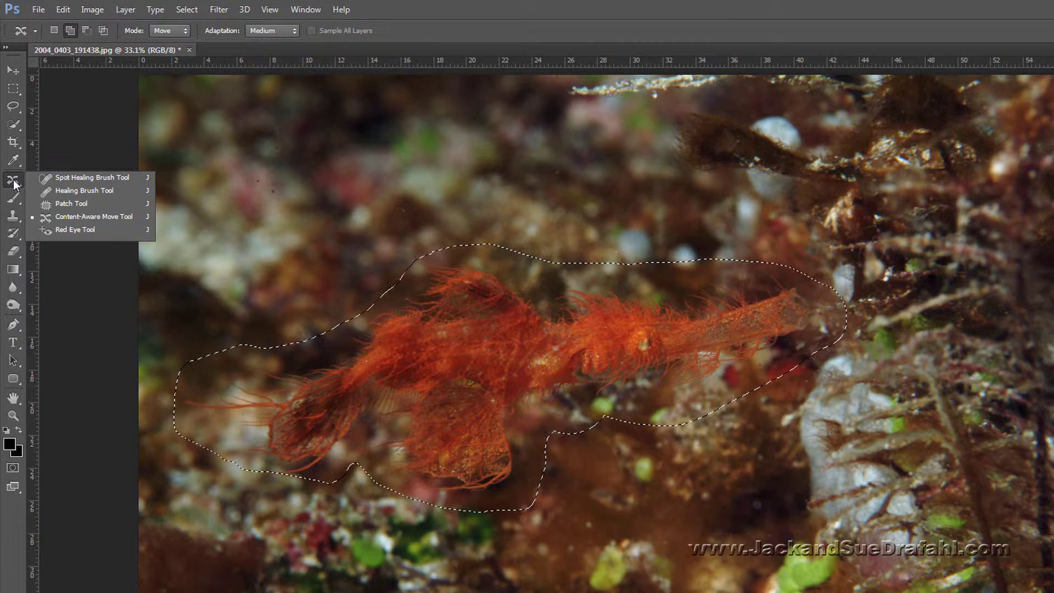
{"action": "left_click", "coordinate": [66, 217]}
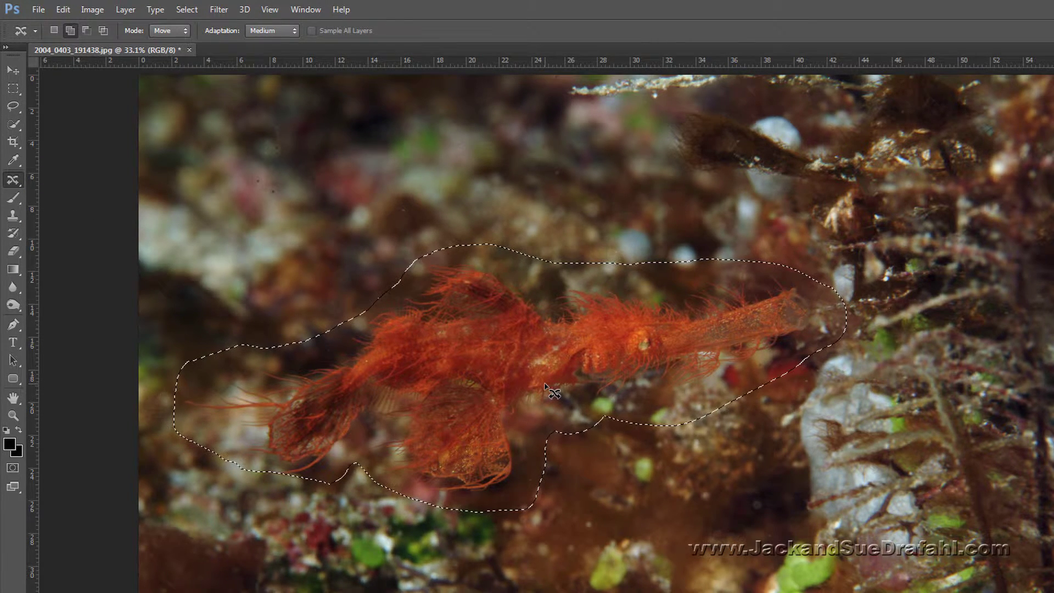
{"action": "left_click_drag", "start_coordinate": [545, 384], "coordinate": [529, 261]}
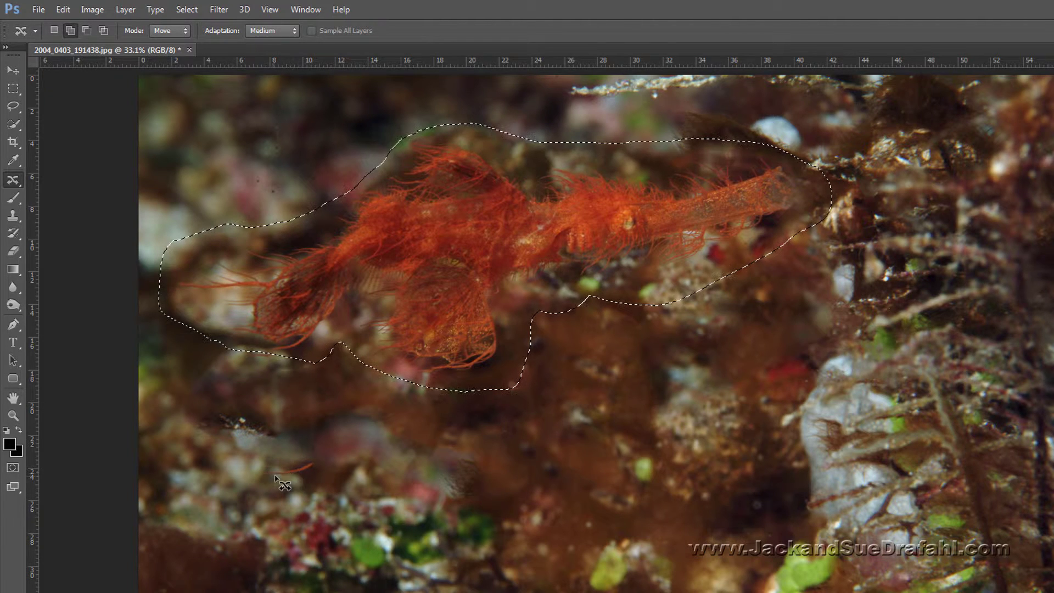
Keep the adaptation at Medium and undo the content-aware move of the fish
{"action": "left_click", "coordinate": [277, 30]}
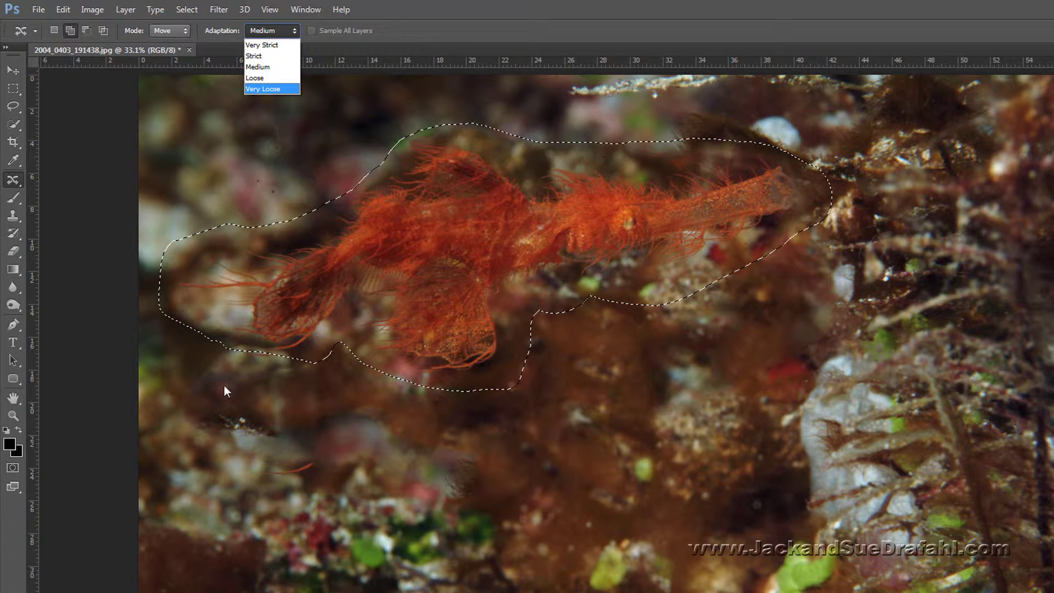
{"action": "left_click", "coordinate": [276, 67]}
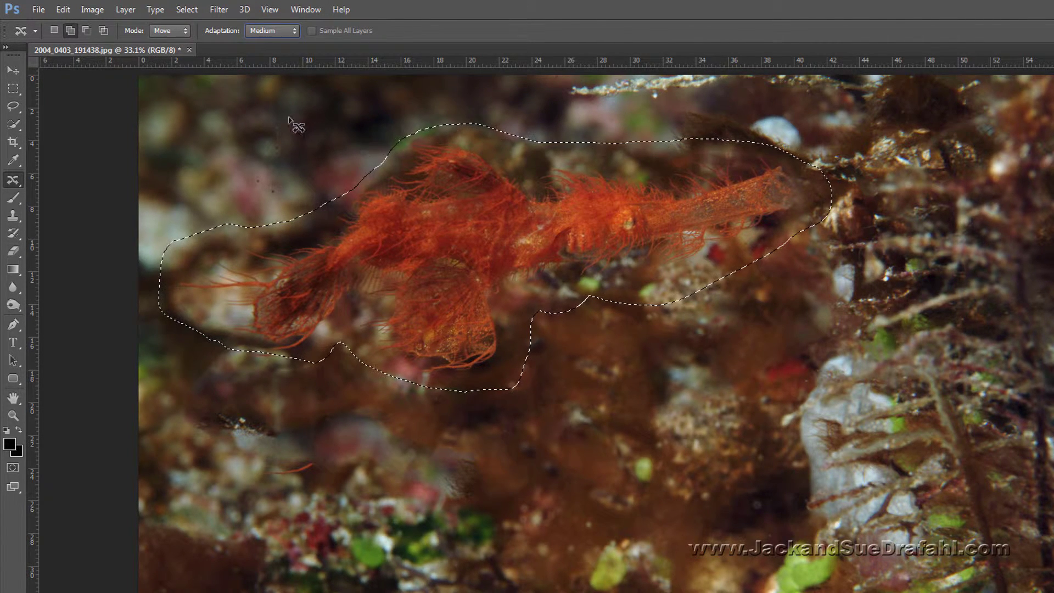
{"action": "left_click", "coordinate": [63, 9]}
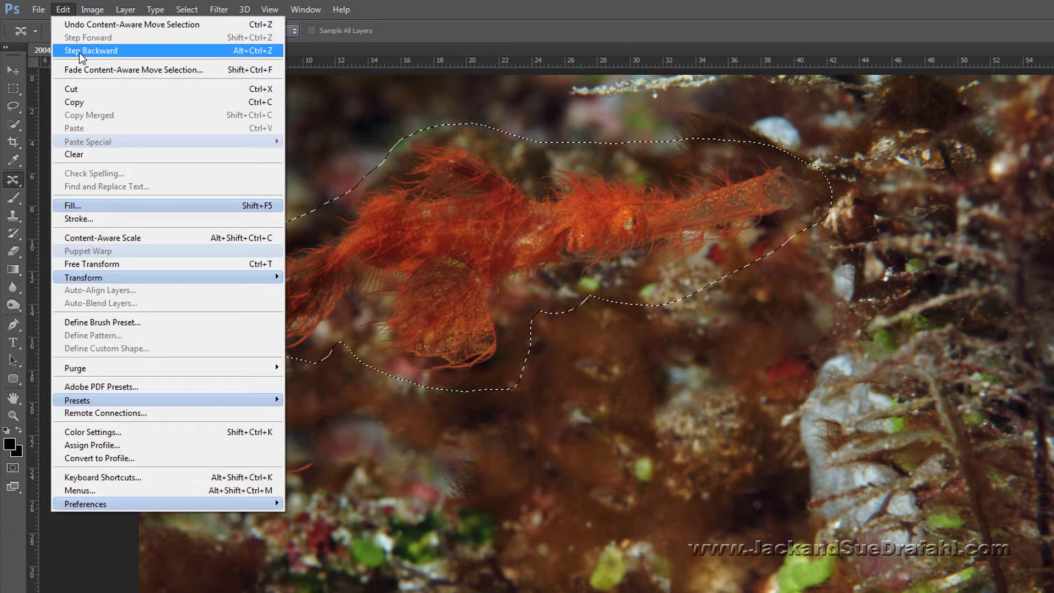
{"action": "left_click", "coordinate": [79, 51]}
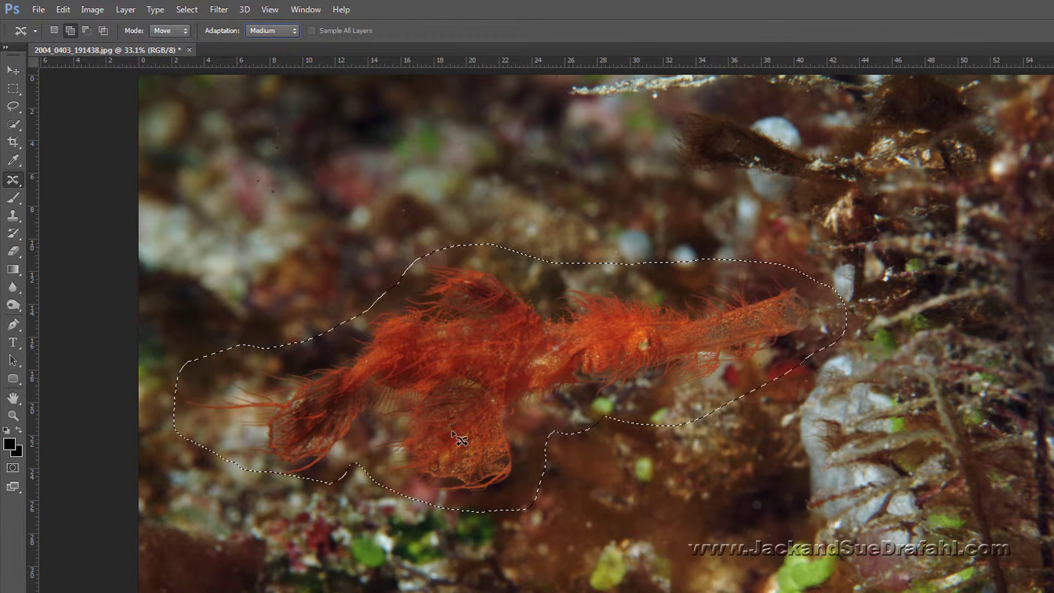
Add small areas of background around the tail and above the dorsal fin to the fish selection with the Lasso tool
{"action": "left_click", "coordinate": [14, 107]}
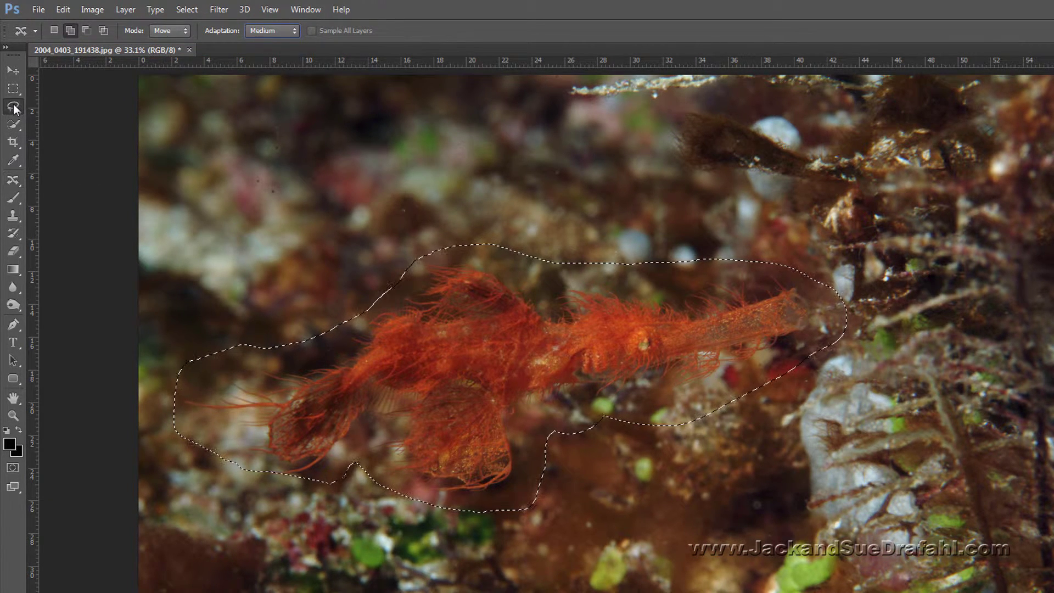
{"action": "left_click", "coordinate": [75, 30]}
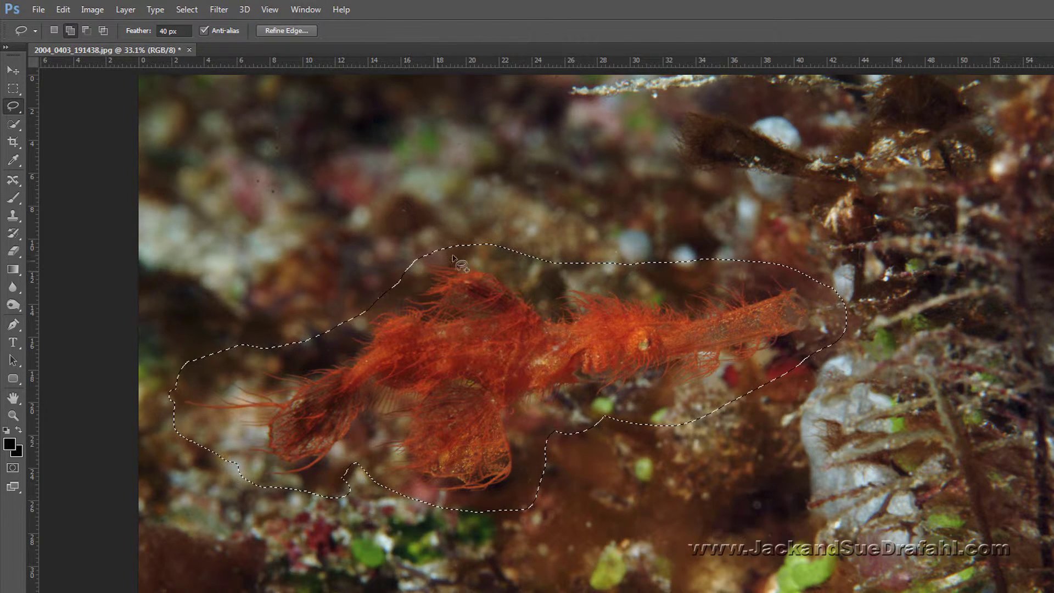
{"action": "mouse_move", "coordinate": [476, 247]}
{"action": "left_mouse_down"}
{"action": "mouse_move", "coordinate": [437, 242]}
{"action": "mouse_move", "coordinate": [407, 254]}
{"action": "mouse_move", "coordinate": [401, 302]}
{"action": "left_mouse_up"}
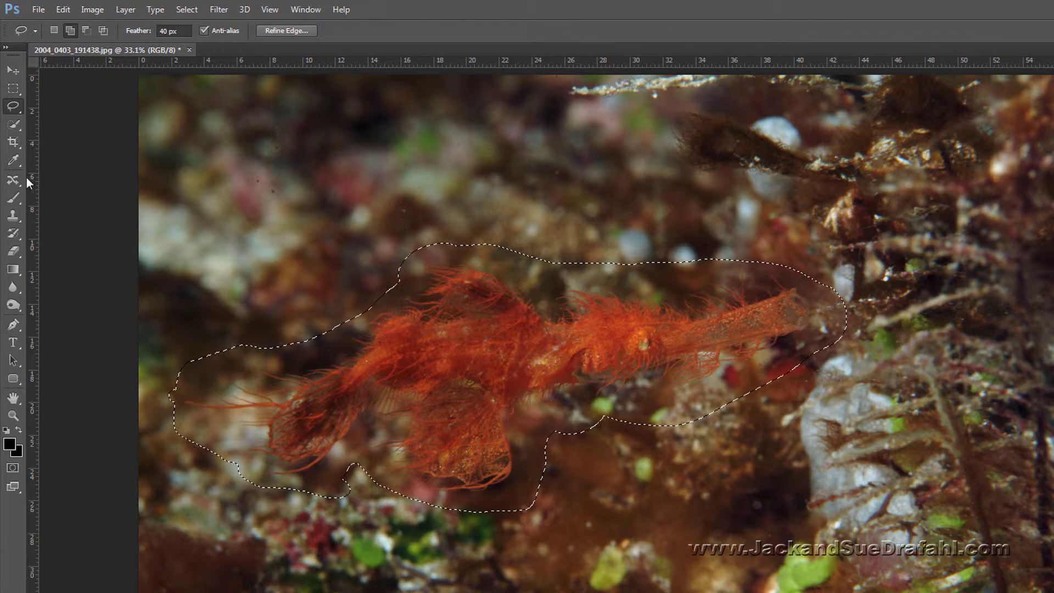
Move the selected fish almost straight up into the upper background with the Content-Aware Move tool at Medium adaptation, and deselect it
{"action": "left_click", "coordinate": [11, 180]}
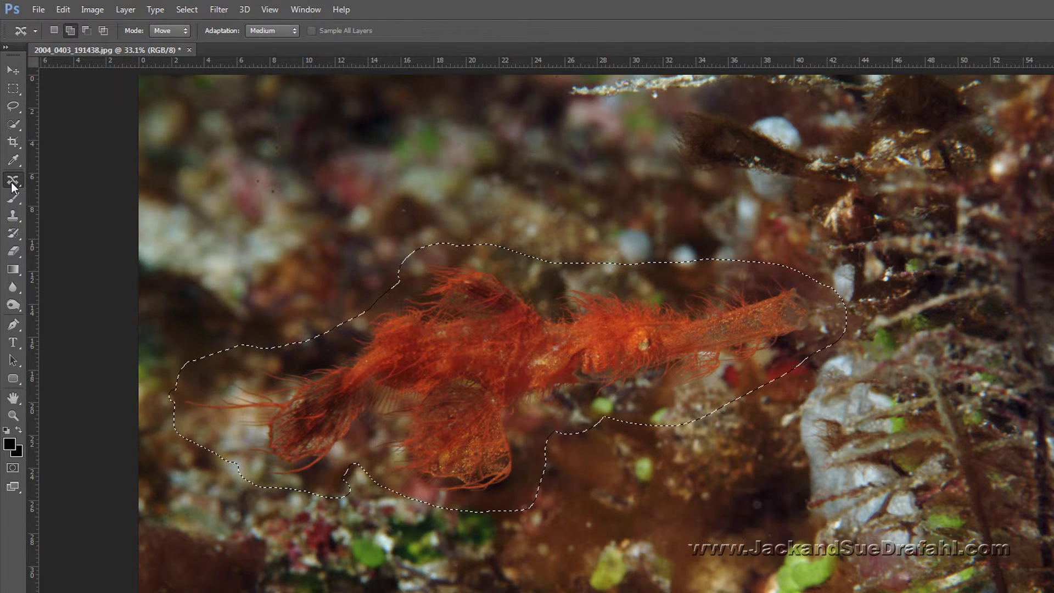
{"action": "left_click_drag", "start_coordinate": [536, 375], "coordinate": [509, 254]}
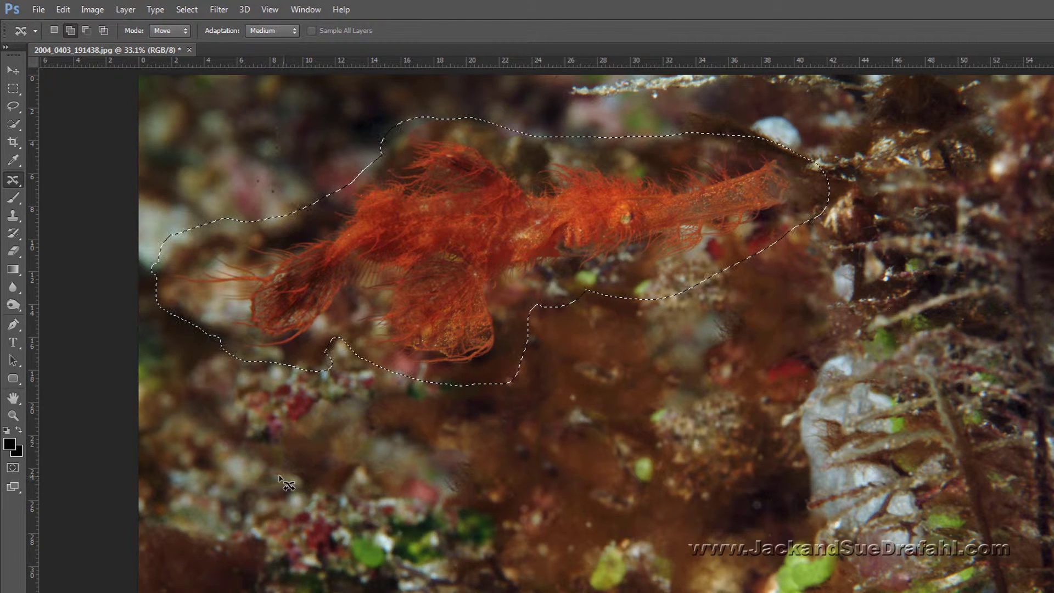
{"action": "left_click", "coordinate": [187, 10]}
{"action": "left_click", "coordinate": [217, 37]}
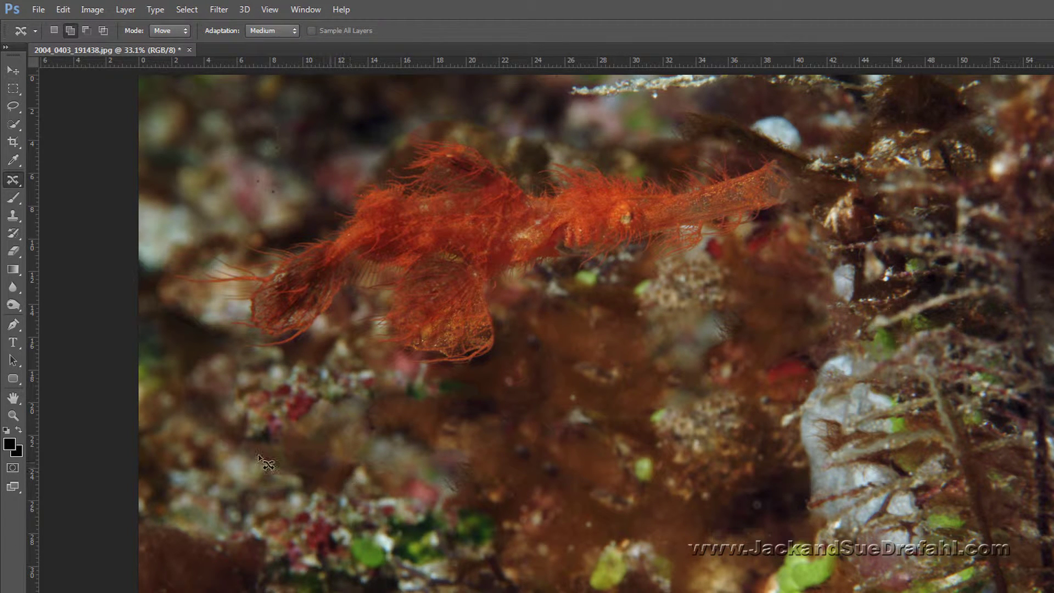
Retouch three small spots in the background below the fish's tail with the Patch tool set to Content-Aware and Medium adaptation
{"action": "right_click", "coordinate": [18, 182]}
{"action": "left_click", "coordinate": [66, 204]}
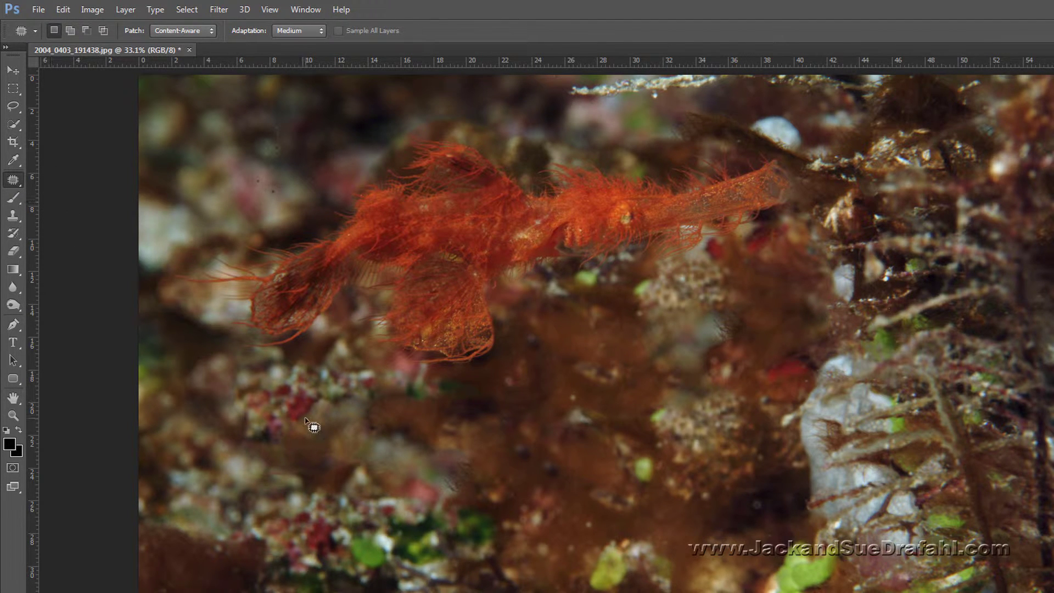
{"action": "mouse_move", "coordinate": [308, 463]}
{"action": "left_mouse_down"}
{"action": "mouse_move", "coordinate": [290, 454]}
{"action": "mouse_move", "coordinate": [247, 473]}
{"action": "mouse_move", "coordinate": [291, 487]}
{"action": "mouse_move", "coordinate": [316, 479]}
{"action": "mouse_move", "coordinate": [195, 504]}
{"action": "mouse_move", "coordinate": [206, 505]}
{"action": "left_mouse_up"}
{"action": "left_click", "coordinate": [268, 504]}
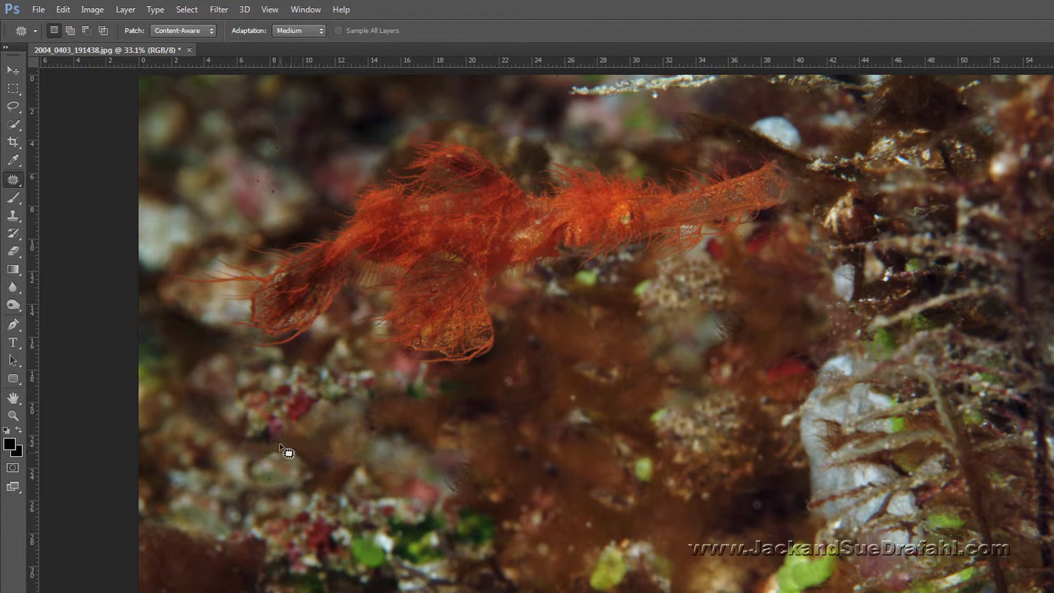
{"action": "mouse_move", "coordinate": [302, 448]}
{"action": "left_mouse_down"}
{"action": "mouse_move", "coordinate": [236, 461]}
{"action": "mouse_move", "coordinate": [250, 485]}
{"action": "mouse_move", "coordinate": [323, 492]}
{"action": "mouse_move", "coordinate": [307, 454]}
{"action": "left_mouse_up"}
{"action": "left_click_drag", "start_coordinate": [294, 460], "coordinate": [403, 504]}
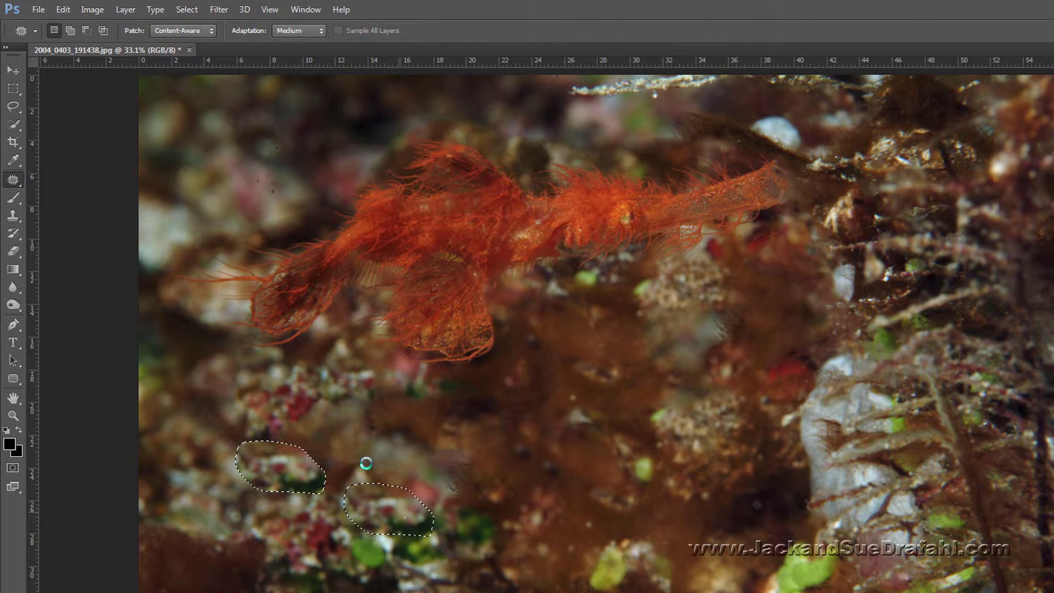
{"action": "left_click", "coordinate": [356, 457]}
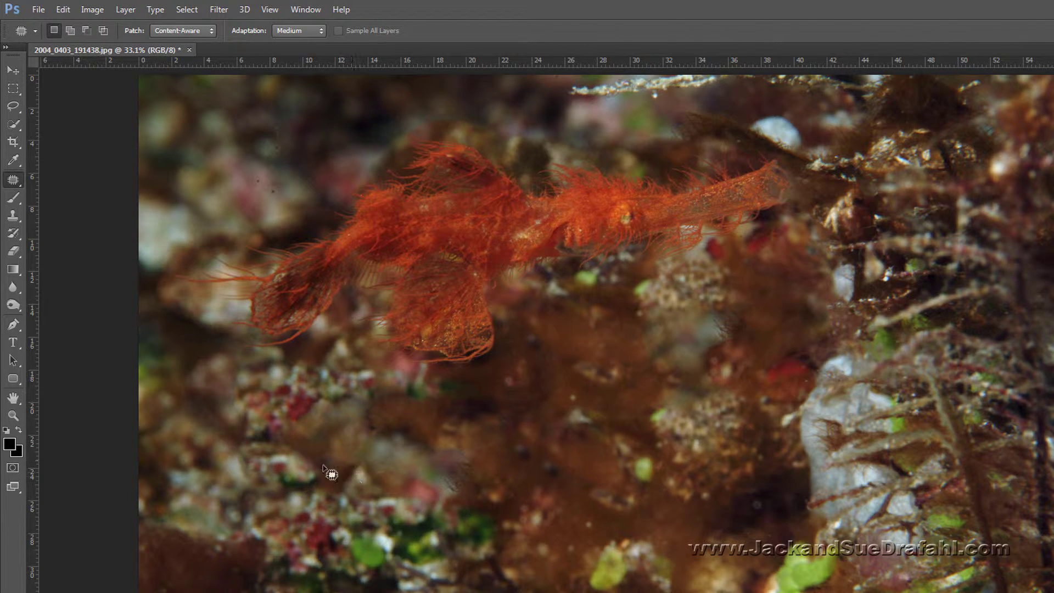
{"action": "mouse_move", "coordinate": [314, 473]}
{"action": "left_mouse_down"}
{"action": "mouse_move", "coordinate": [270, 474]}
{"action": "mouse_move", "coordinate": [307, 495]}
{"action": "mouse_move", "coordinate": [330, 486]}
{"action": "mouse_move", "coordinate": [269, 533]}
{"action": "left_mouse_up"}
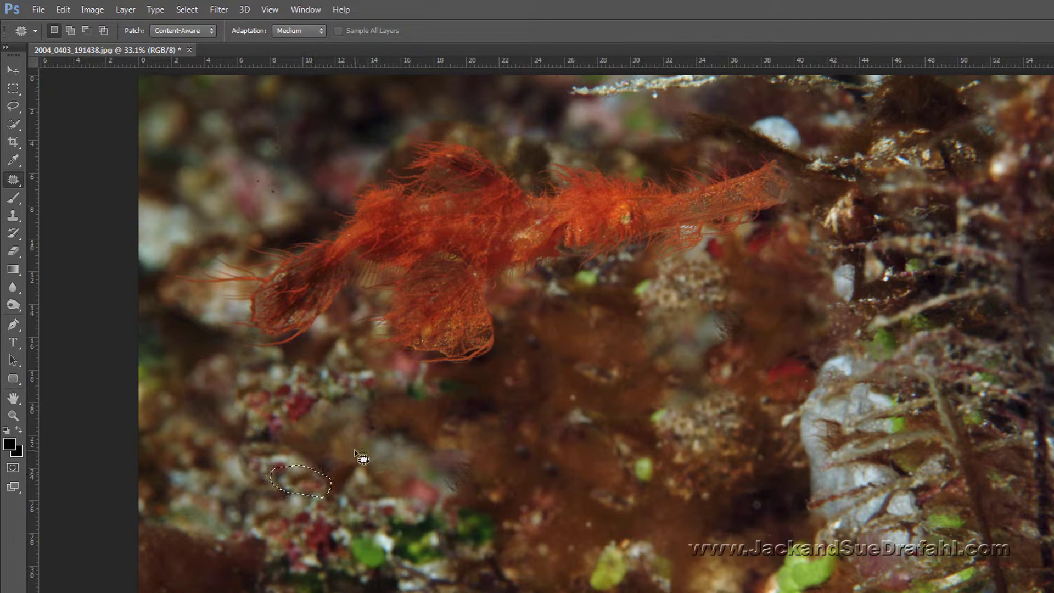
{"action": "left_click", "coordinate": [356, 451]}
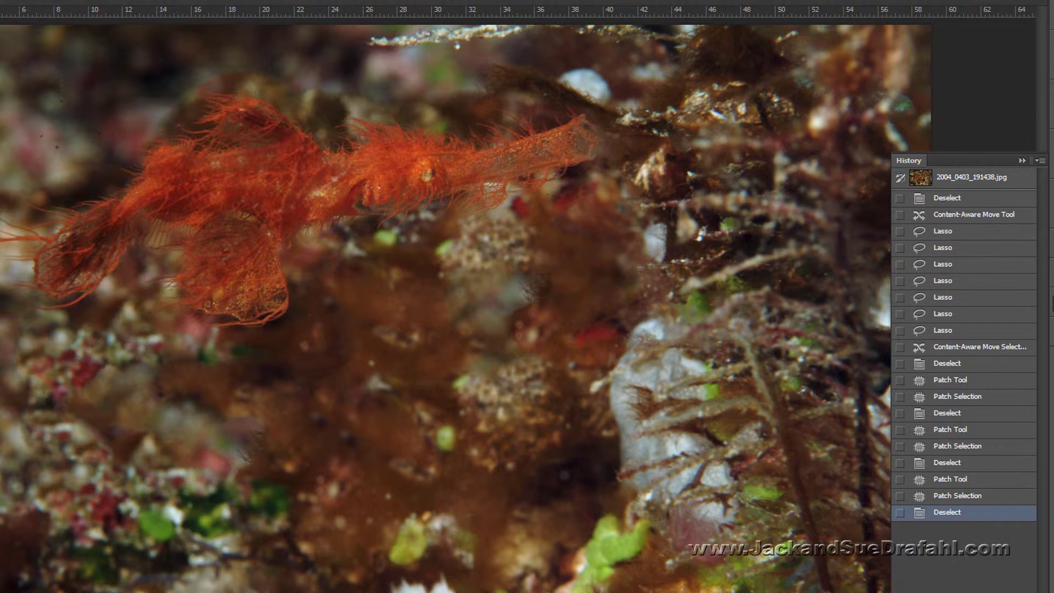
Save the patched image as a history snapshot and compare it with the original photo
{"action": "left_click", "coordinate": [1008, 592]}
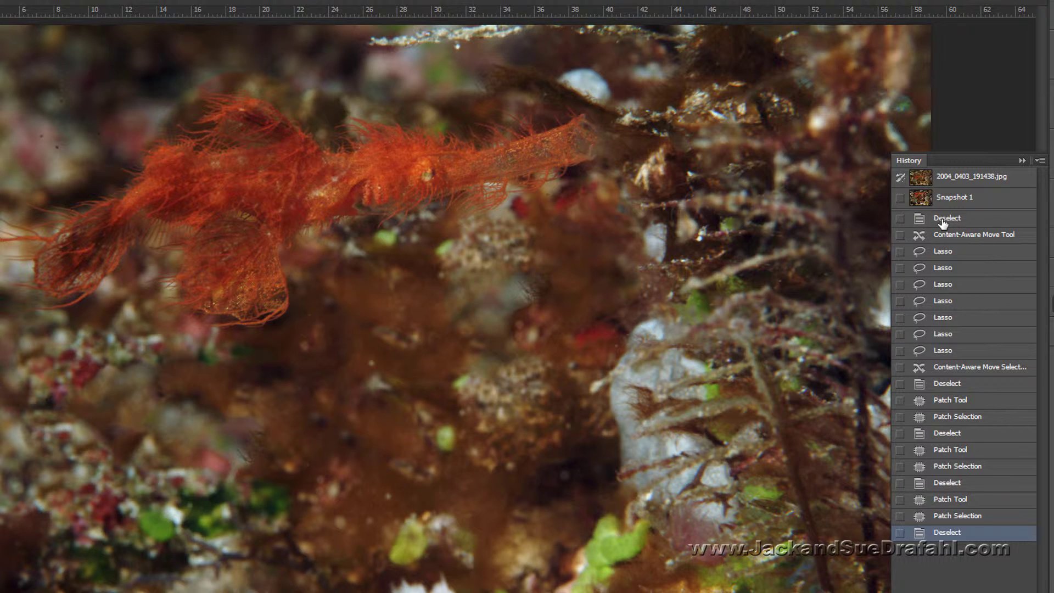
{"action": "left_click", "coordinate": [954, 185]}
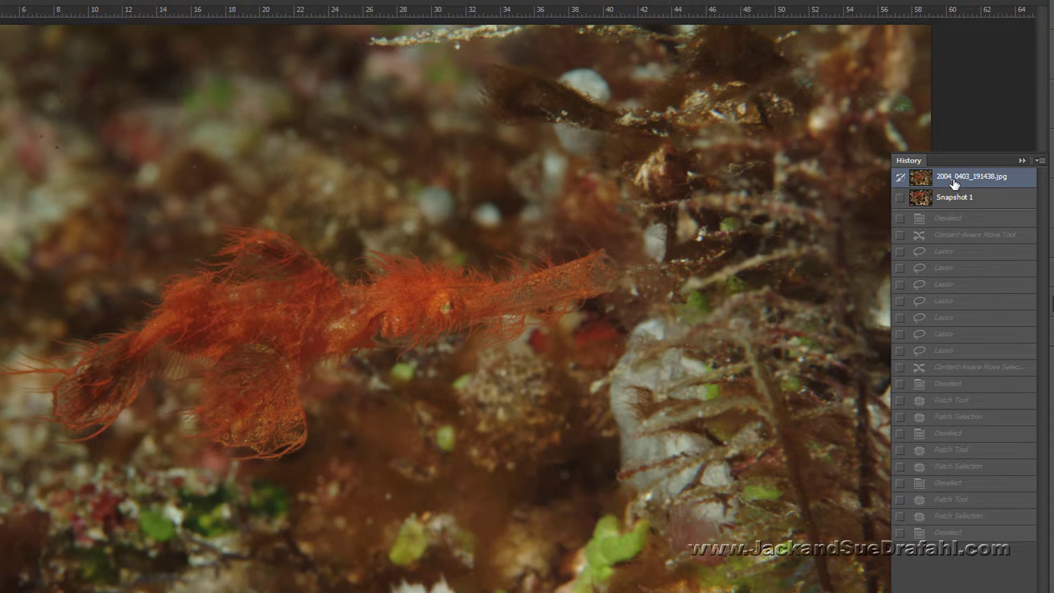
{"action": "left_click", "coordinate": [952, 199]}
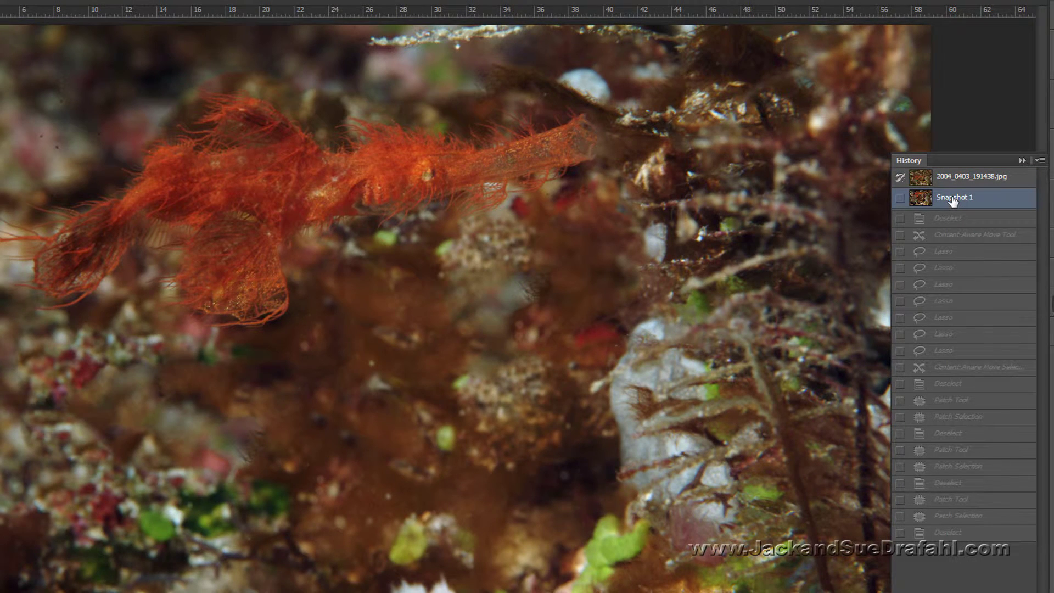
Save a second snapshot from the tone-corrected state before the fish was moved, and return to Snapshot 1
{"action": "left_click", "coordinate": [948, 219]}
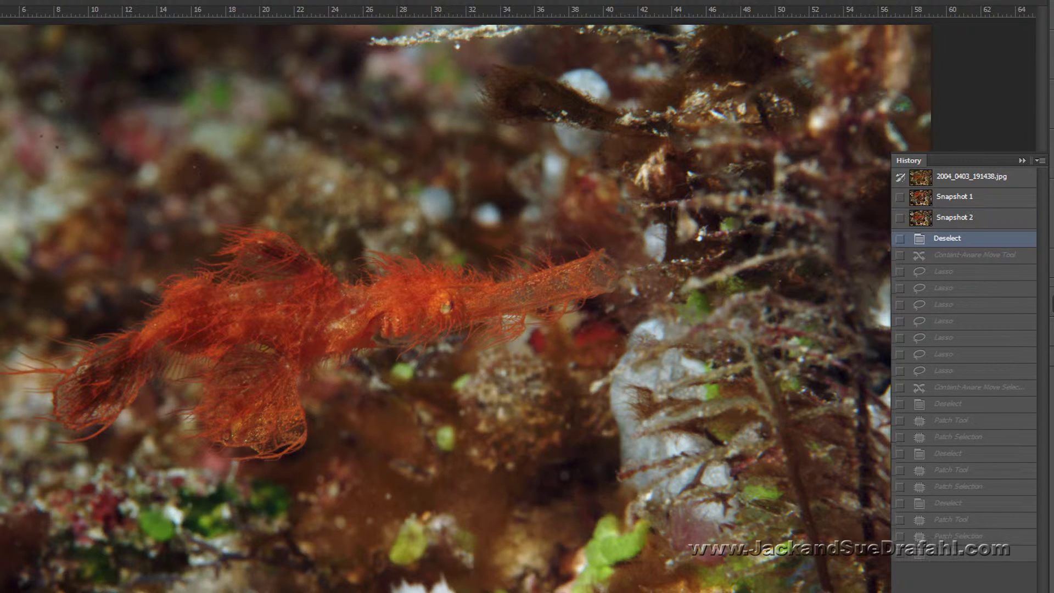
{"action": "left_click", "coordinate": [951, 219]}
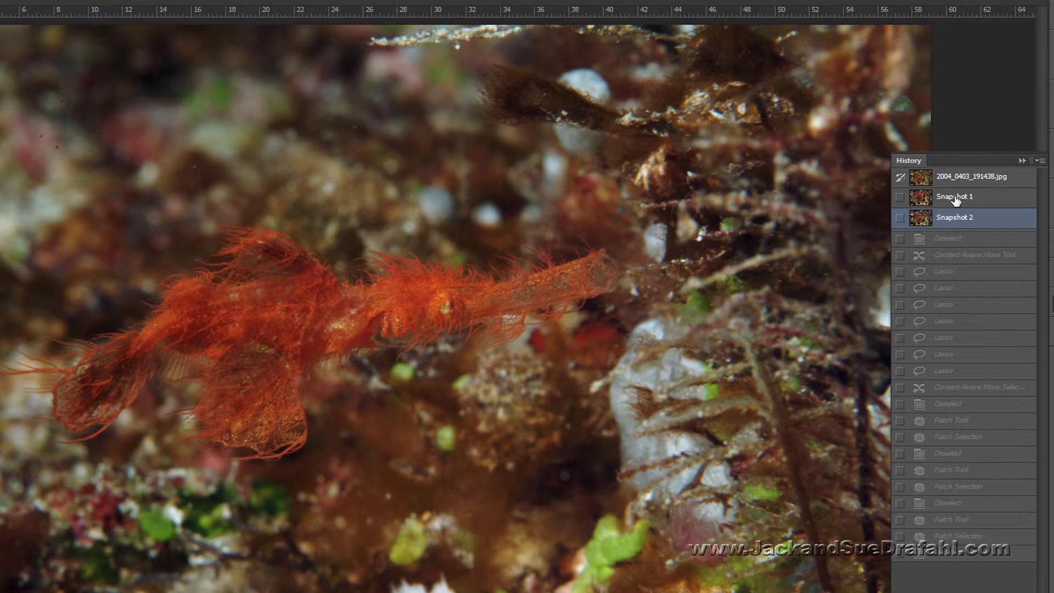
{"action": "left_click", "coordinate": [955, 199]}
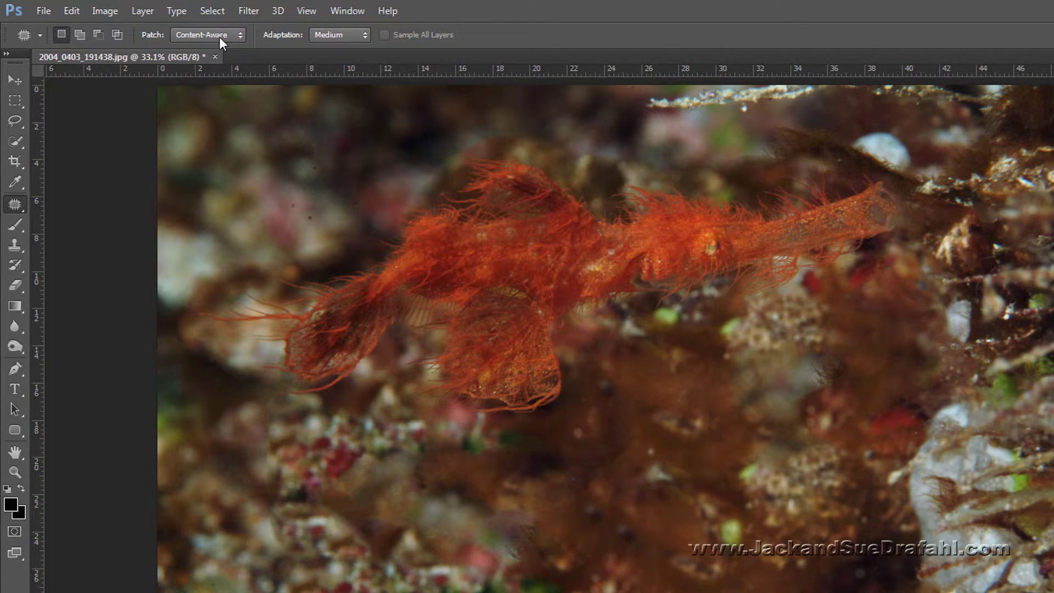
{"action": "right_click", "coordinate": [15, 204]}
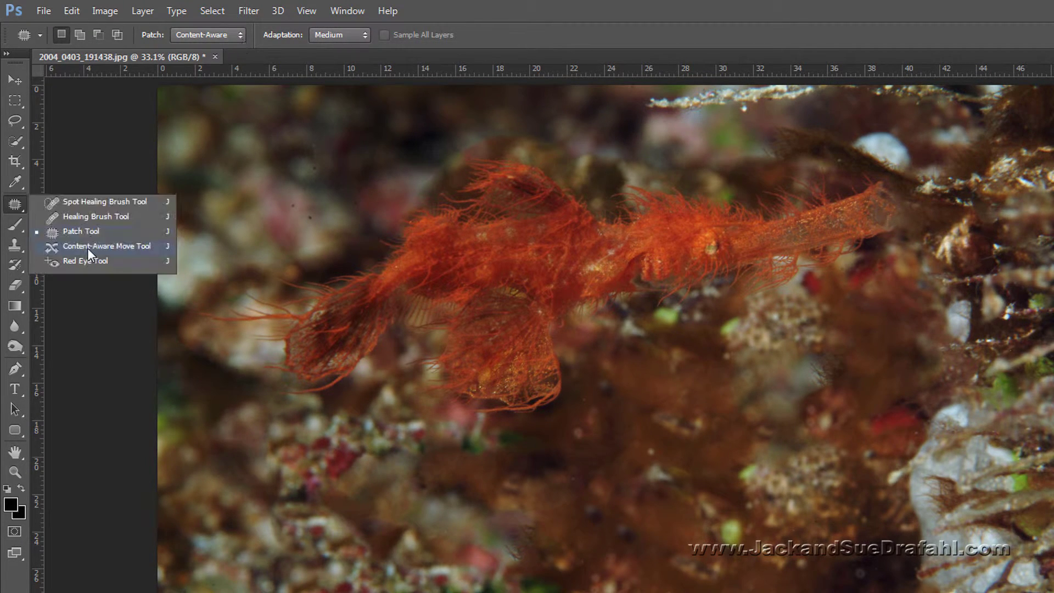
{"action": "left_click", "coordinate": [88, 245]}
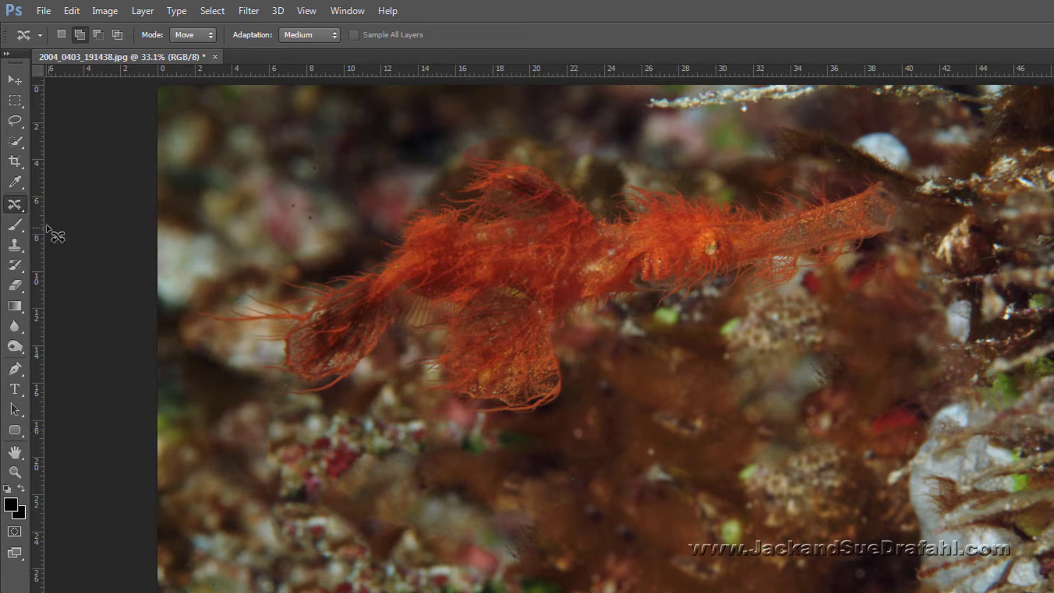
{"action": "right_click", "coordinate": [16, 209]}
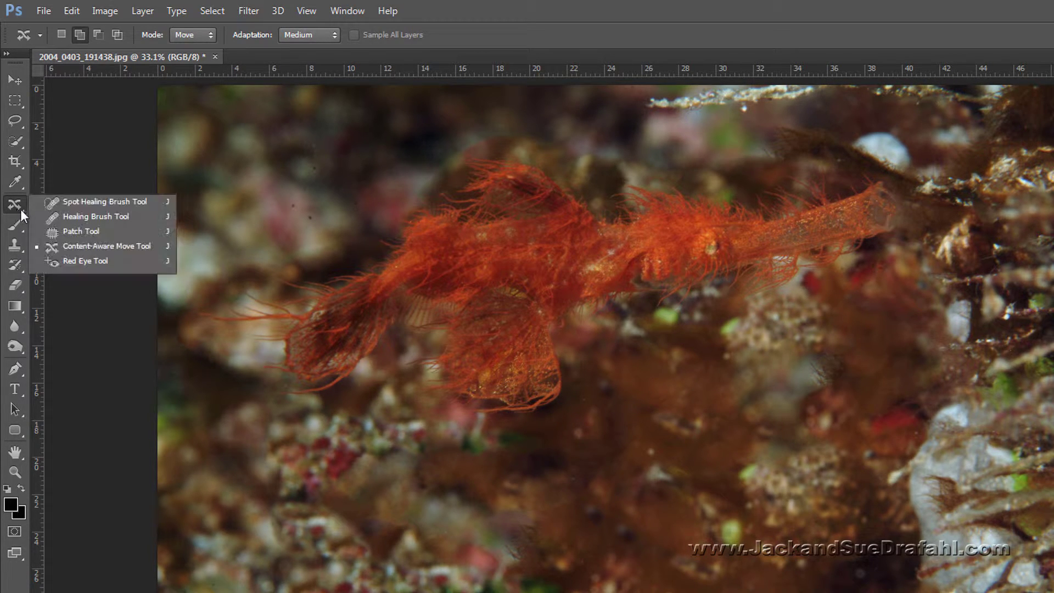
{"action": "left_click", "coordinate": [57, 234]}
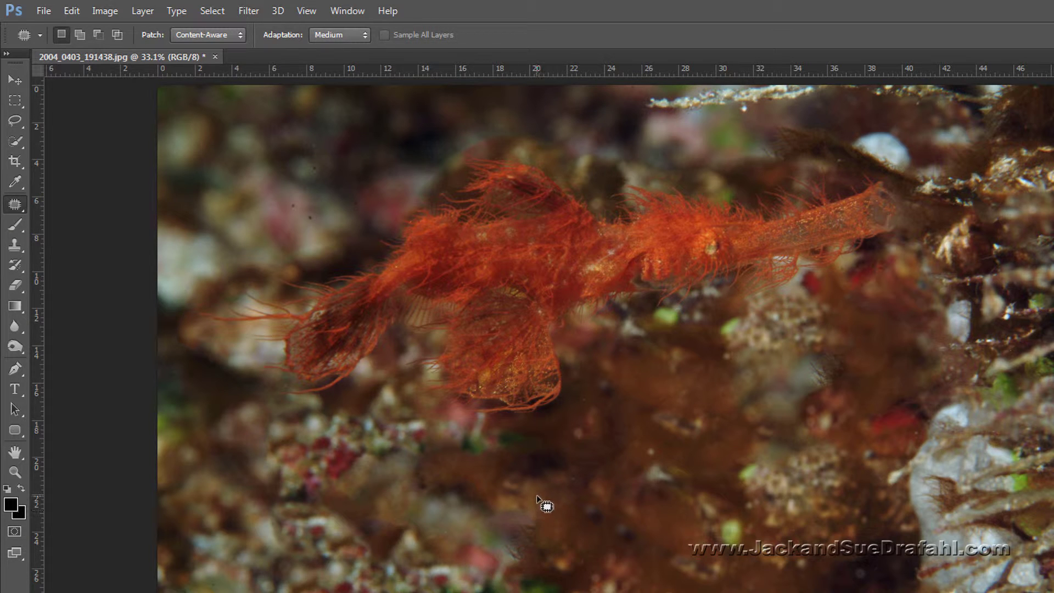
Patch two areas of the brown background below the fish's lower fin with clean neighbouring texture, deselecting after each
{"action": "mouse_move", "coordinate": [545, 500]}
{"action": "left_mouse_down"}
{"action": "mouse_move", "coordinate": [491, 527]}
{"action": "mouse_move", "coordinate": [492, 563]}
{"action": "mouse_move", "coordinate": [536, 558]}
{"action": "mouse_move", "coordinate": [545, 500]}
{"action": "left_mouse_up"}
{"action": "left_click_drag", "start_coordinate": [524, 540], "coordinate": [613, 545]}
{"action": "key", "text": "ctrl+d"}
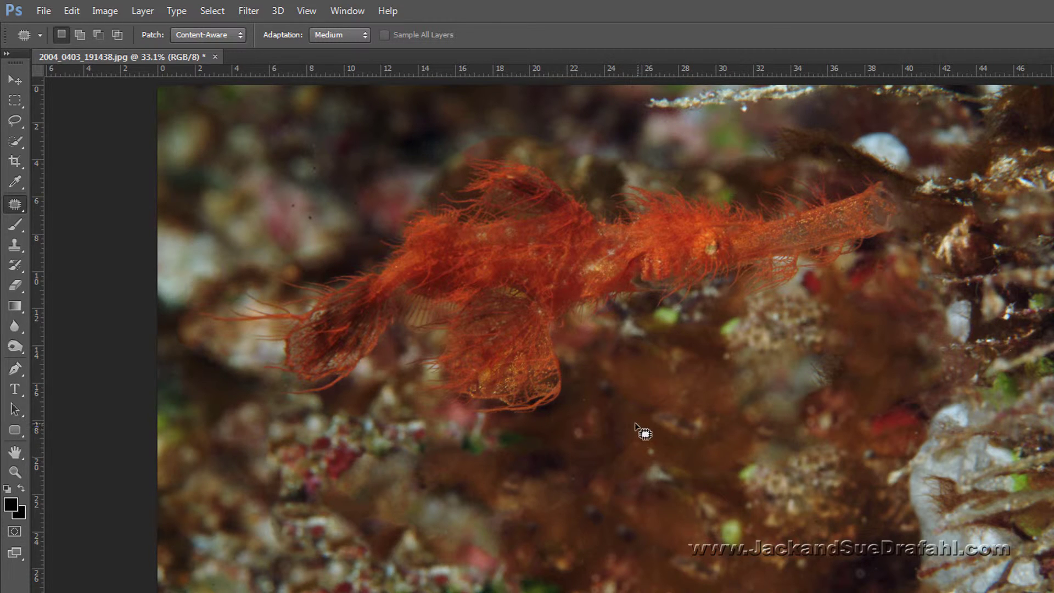
{"action": "mouse_move", "coordinate": [636, 423]}
{"action": "left_mouse_down"}
{"action": "mouse_move", "coordinate": [598, 438]}
{"action": "mouse_move", "coordinate": [571, 473]}
{"action": "mouse_move", "coordinate": [568, 502]}
{"action": "mouse_move", "coordinate": [625, 491]}
{"action": "mouse_move", "coordinate": [661, 455]}
{"action": "mouse_move", "coordinate": [632, 419]}
{"action": "left_mouse_up"}
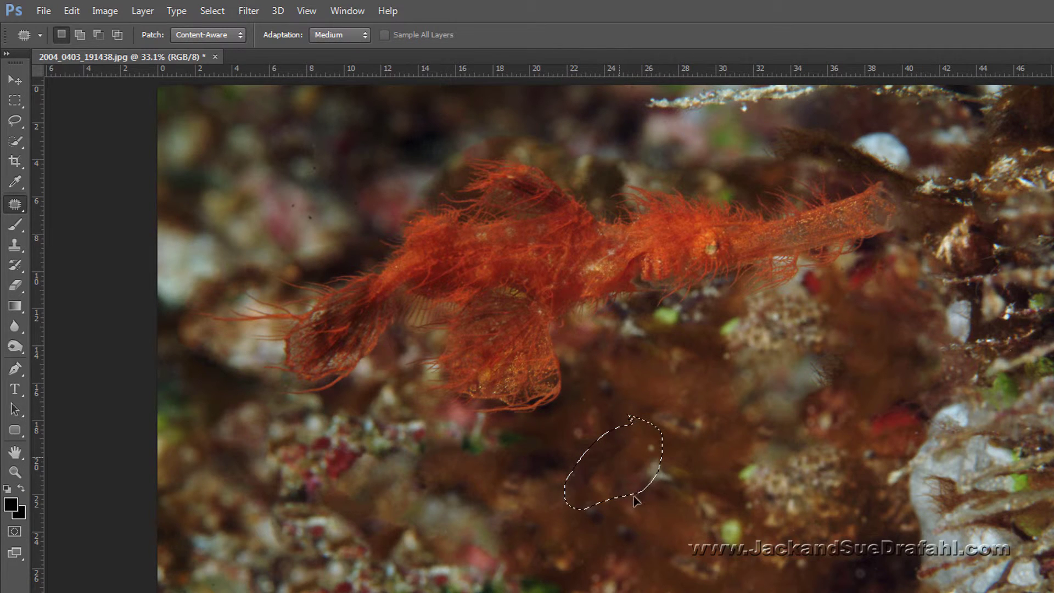
{"action": "left_click_drag", "start_coordinate": [631, 483], "coordinate": [664, 590]}
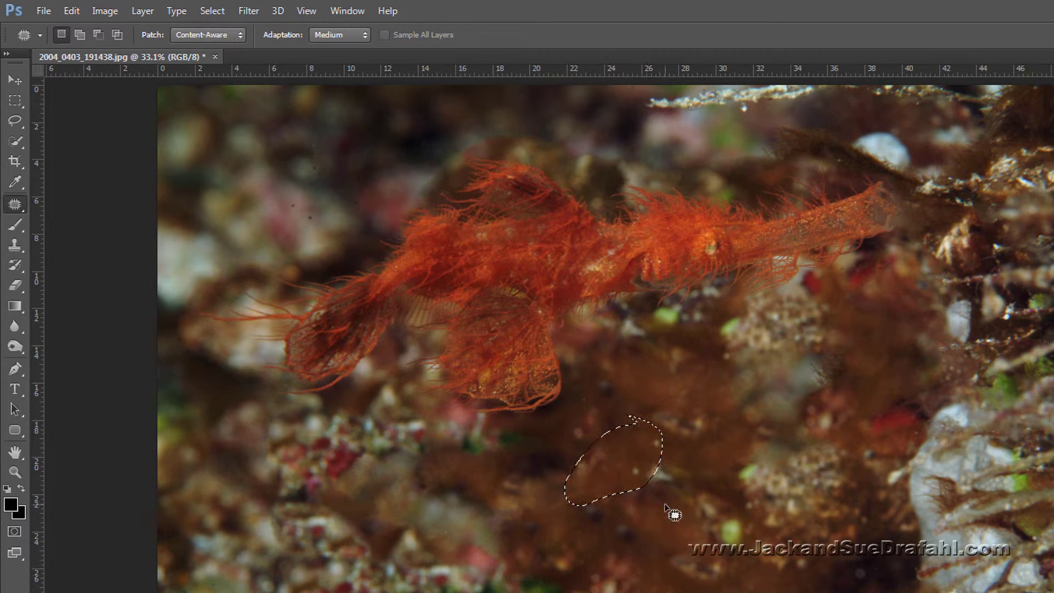
{"action": "key", "text": "ctrl+d"}
Patch the uneven background seams below the fish's head and beside its snout with the Content-Aware Patch tool
{"action": "mouse_move", "coordinate": [852, 366]}
{"action": "left_mouse_down"}
{"action": "mouse_move", "coordinate": [807, 353]}
{"action": "mouse_move", "coordinate": [790, 377]}
{"action": "mouse_move", "coordinate": [823, 398]}
{"action": "mouse_move", "coordinate": [852, 363]}
{"action": "mouse_move", "coordinate": [754, 444]}
{"action": "left_mouse_up"}
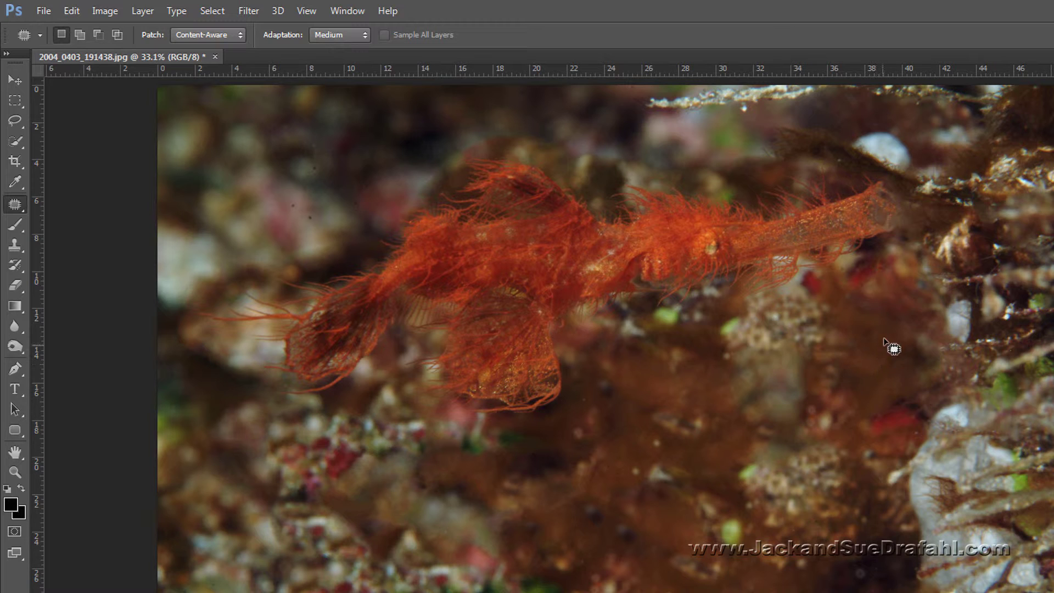
{"action": "mouse_move", "coordinate": [909, 251]}
{"action": "left_mouse_down"}
{"action": "mouse_move", "coordinate": [859, 277]}
{"action": "mouse_move", "coordinate": [903, 290]}
{"action": "mouse_move", "coordinate": [901, 274]}
{"action": "mouse_move", "coordinate": [873, 304]}
{"action": "mouse_move", "coordinate": [885, 323]}
{"action": "mouse_move", "coordinate": [807, 334]}
{"action": "left_mouse_up"}
{"action": "key", "text": "ctrl+d"}
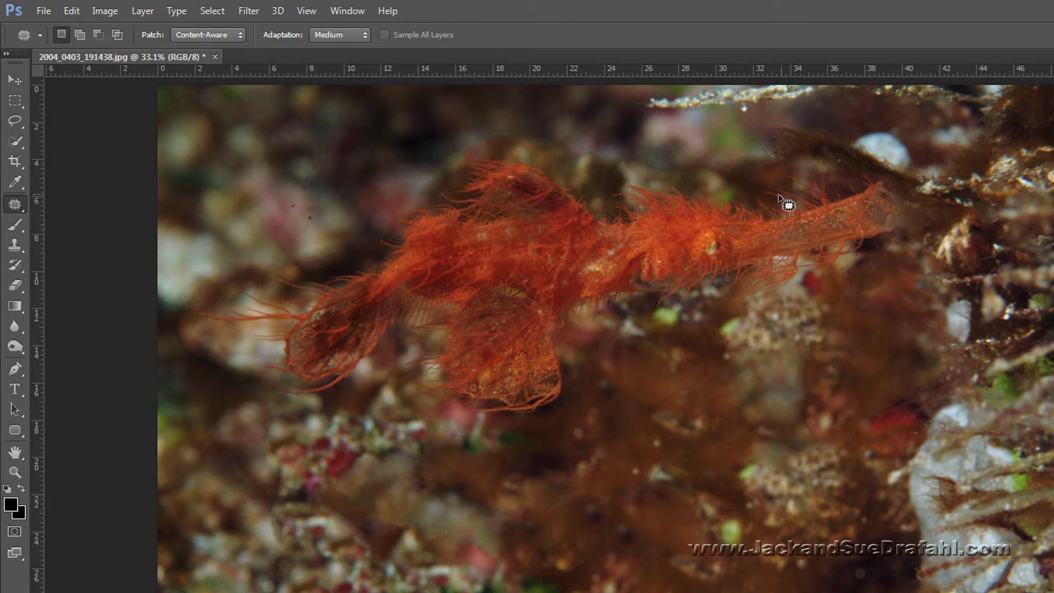
Patch out the cut-off dark branch above the fish's snout in two passes, using nearby background as the source
{"action": "mouse_move", "coordinate": [814, 122]}
{"action": "left_mouse_down"}
{"action": "mouse_move", "coordinate": [754, 128]}
{"action": "mouse_move", "coordinate": [754, 152]}
{"action": "mouse_move", "coordinate": [822, 155]}
{"action": "mouse_move", "coordinate": [835, 143]}
{"action": "mouse_move", "coordinate": [825, 123]}
{"action": "mouse_move", "coordinate": [789, 146]}
{"action": "mouse_move", "coordinate": [739, 156]}
{"action": "mouse_move", "coordinate": [732, 192]}
{"action": "mouse_move", "coordinate": [980, 427]}
{"action": "mouse_move", "coordinate": [872, 438]}
{"action": "mouse_move", "coordinate": [876, 411]}
{"action": "left_mouse_up"}
{"action": "key", "text": "ctrl+d"}
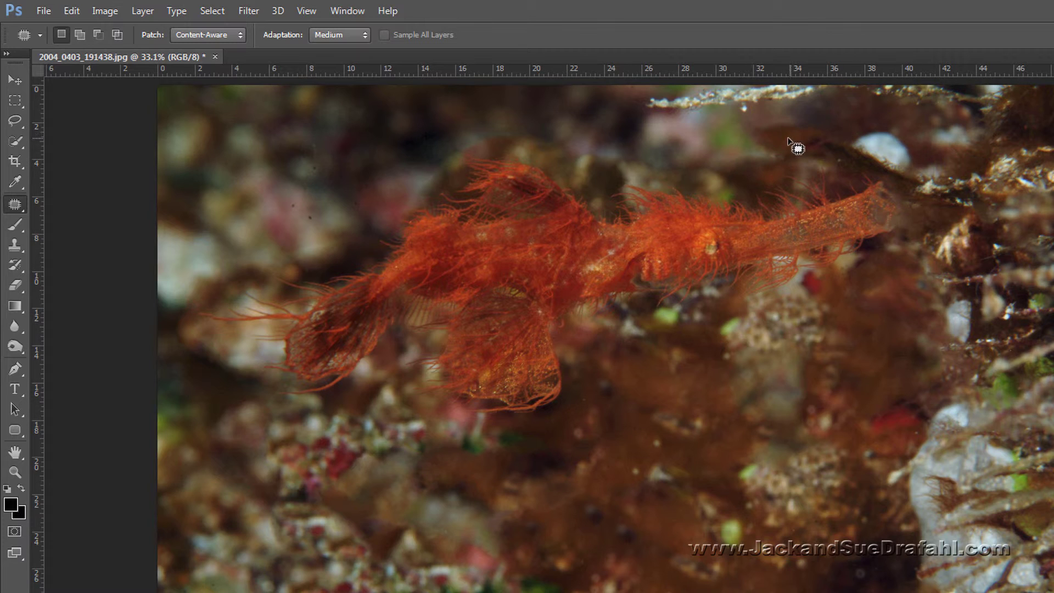
{"action": "mouse_move", "coordinate": [818, 120]}
{"action": "left_mouse_down"}
{"action": "mouse_move", "coordinate": [745, 124]}
{"action": "mouse_move", "coordinate": [757, 155]}
{"action": "mouse_move", "coordinate": [828, 153]}
{"action": "mouse_move", "coordinate": [841, 142]}
{"action": "mouse_move", "coordinate": [828, 127]}
{"action": "mouse_move", "coordinate": [756, 161]}
{"action": "mouse_move", "coordinate": [710, 160]}
{"action": "mouse_move", "coordinate": [710, 151]}
{"action": "mouse_move", "coordinate": [686, 169]}
{"action": "left_mouse_up"}
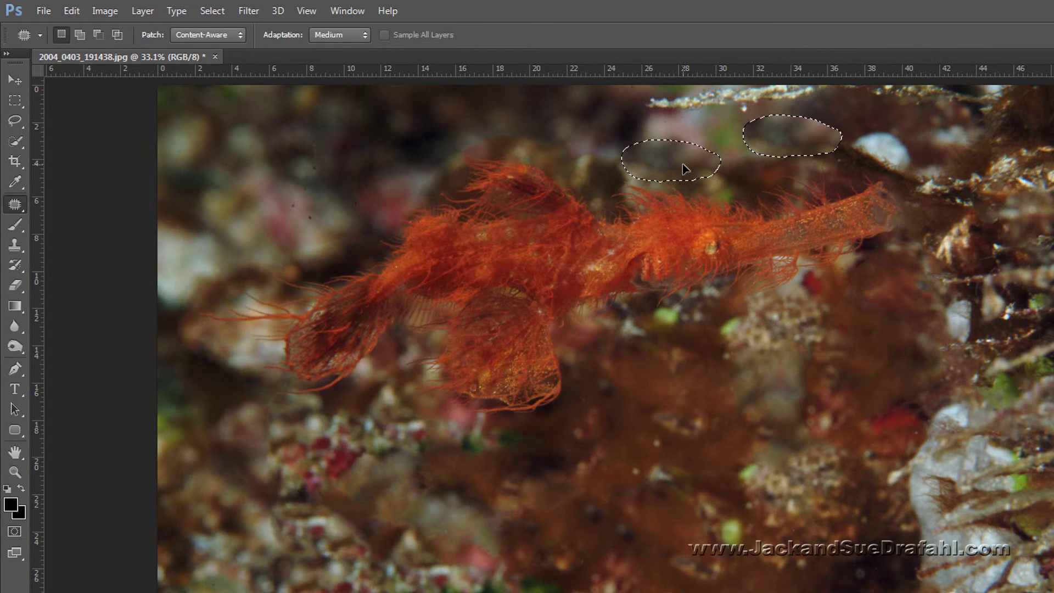
{"action": "key", "text": "ctrl+d"}
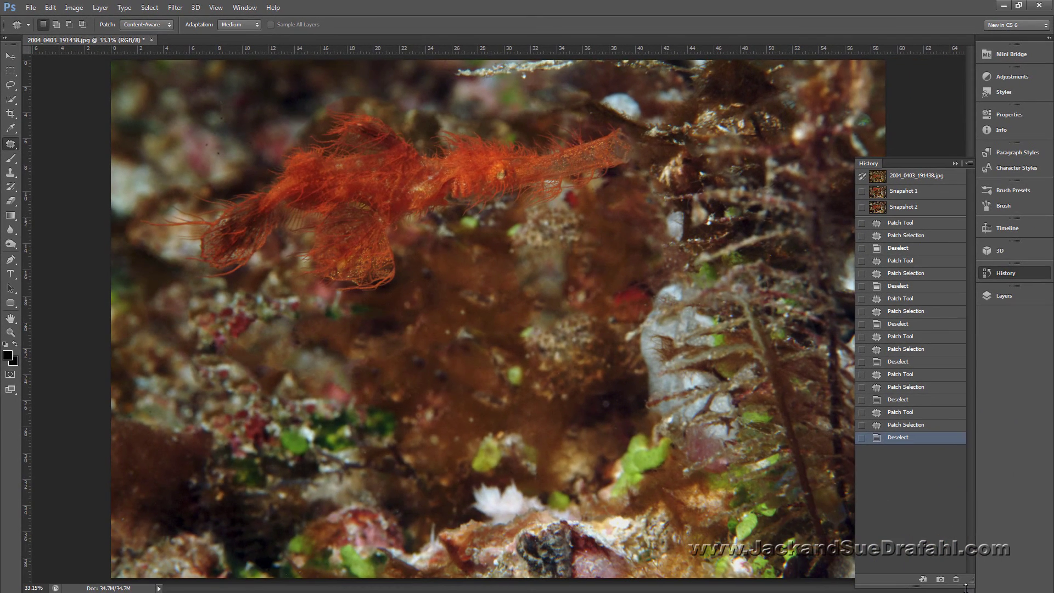
Save the retouched image as a new snapshot, compare it with Snapshots 1 and 2, and return to Snapshot 3
{"action": "left_click", "coordinate": [941, 580]}
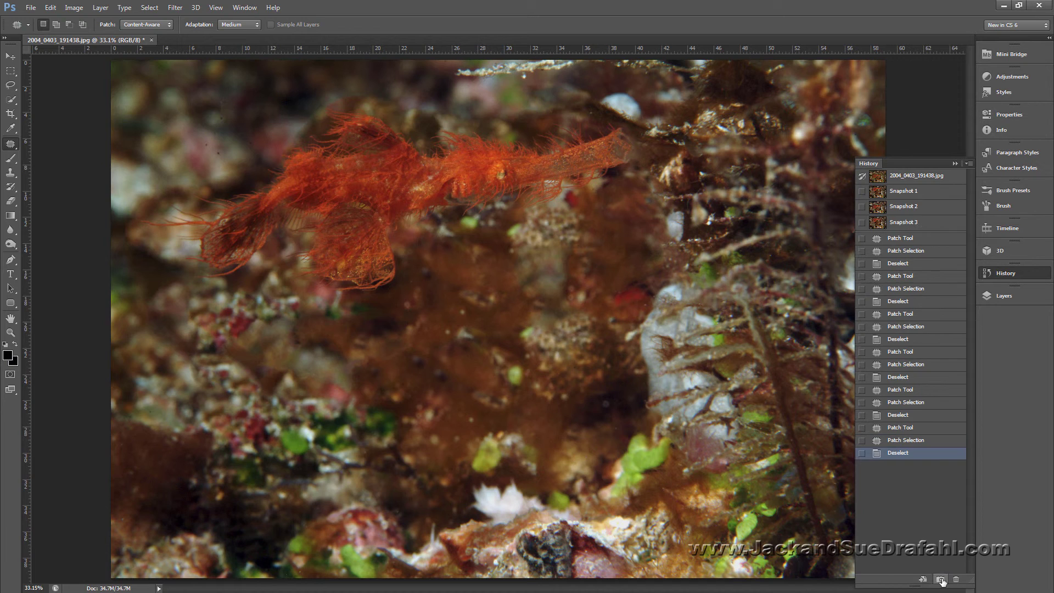
{"action": "left_click", "coordinate": [909, 194]}
{"action": "left_click", "coordinate": [904, 210]}
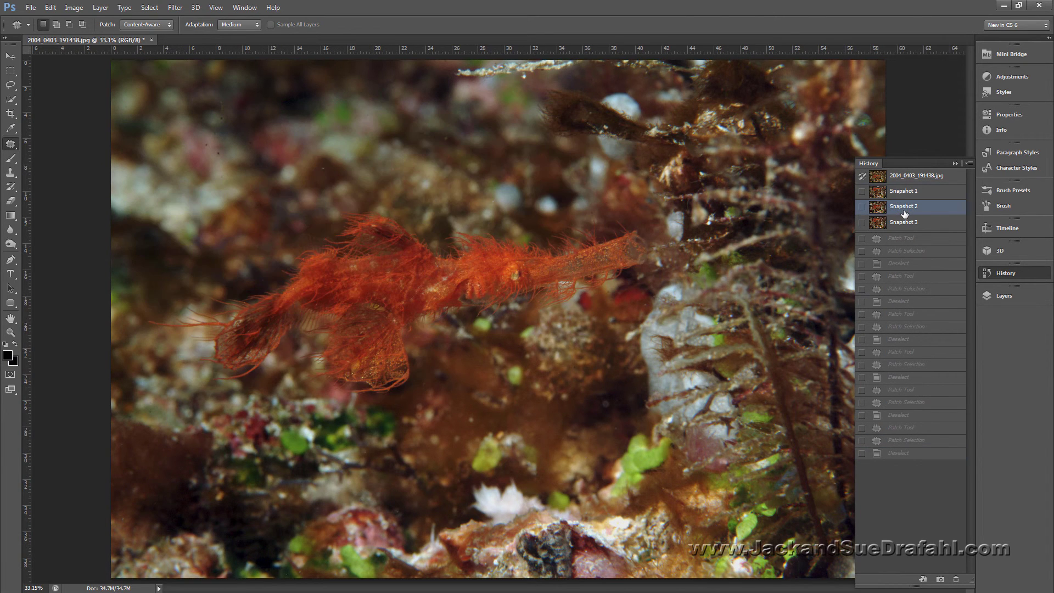
{"action": "left_click", "coordinate": [904, 222]}
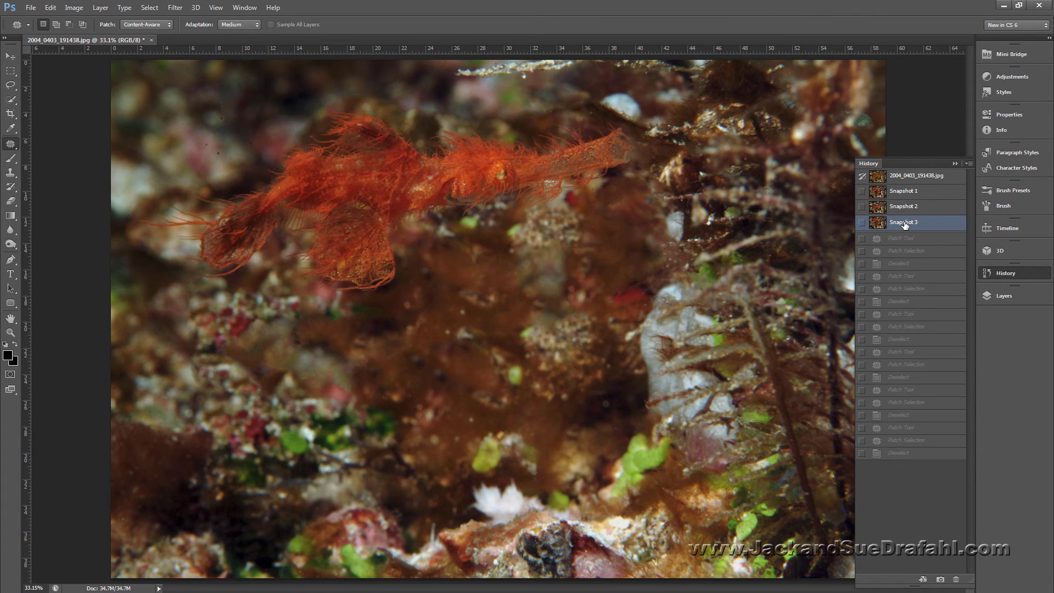
Activate the Content-Aware Move tool and open its mode choices
{"action": "key", "text": "shift+j"}
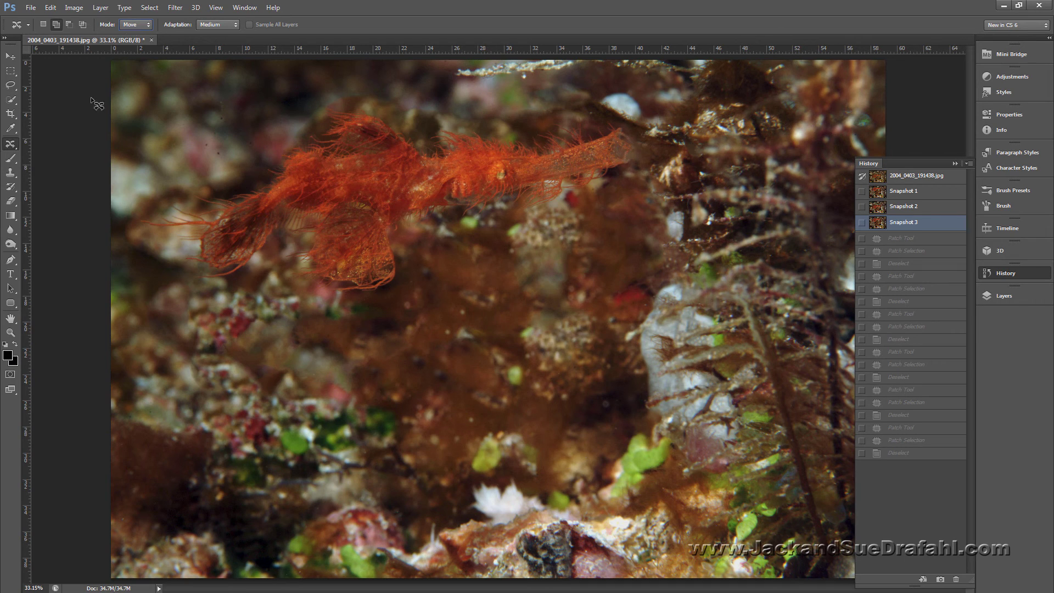
{"action": "left_click", "coordinate": [147, 26]}
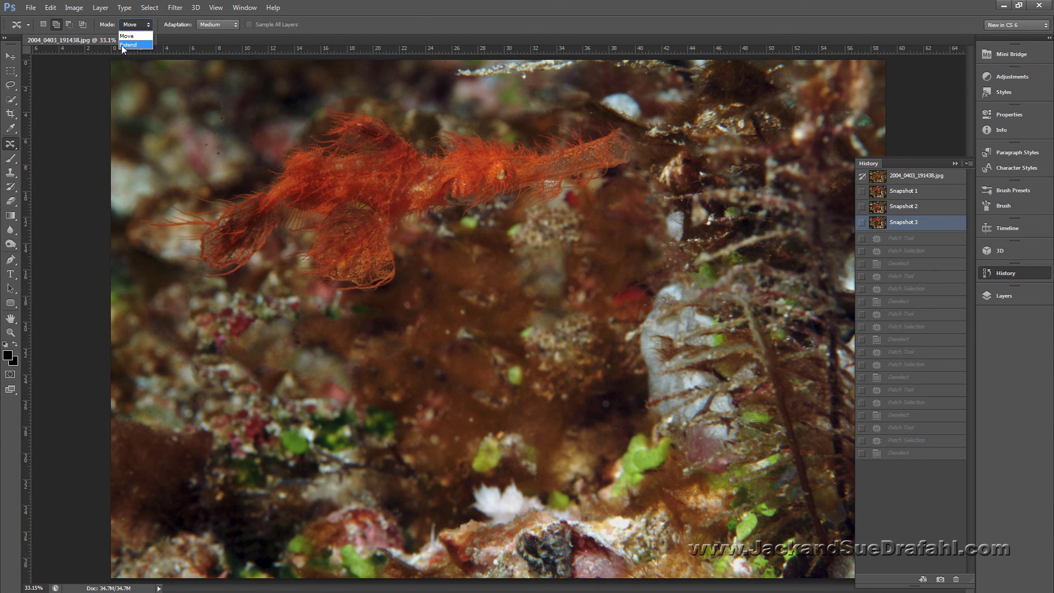